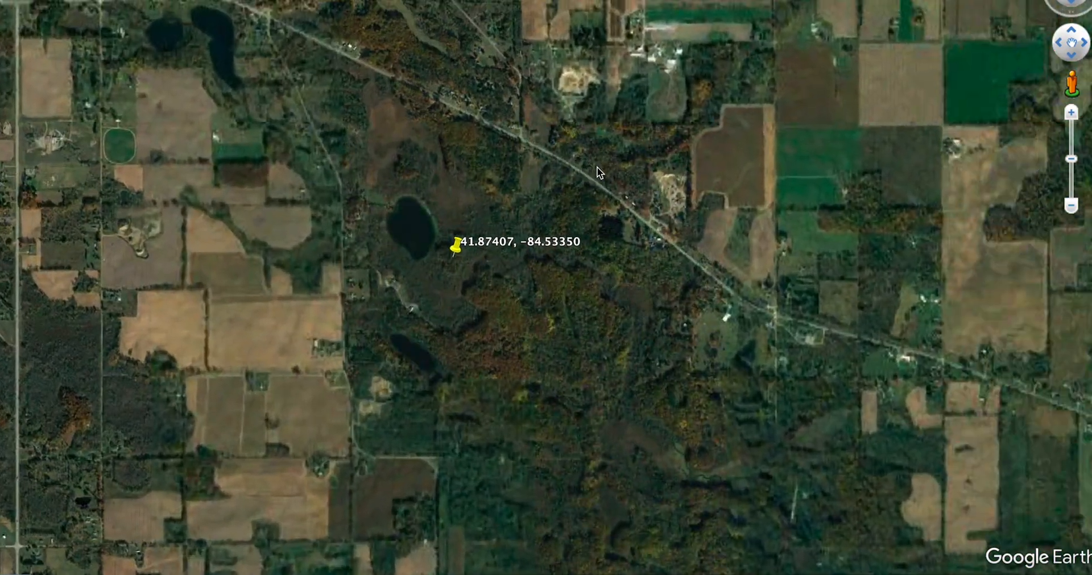
- Add a new image overlay using Screen Shot 2023-01-15 at 8.33.23 PM from the Desktop
scroll(592, 163, "up", 5)
scroll(528, 84, "down", 3)
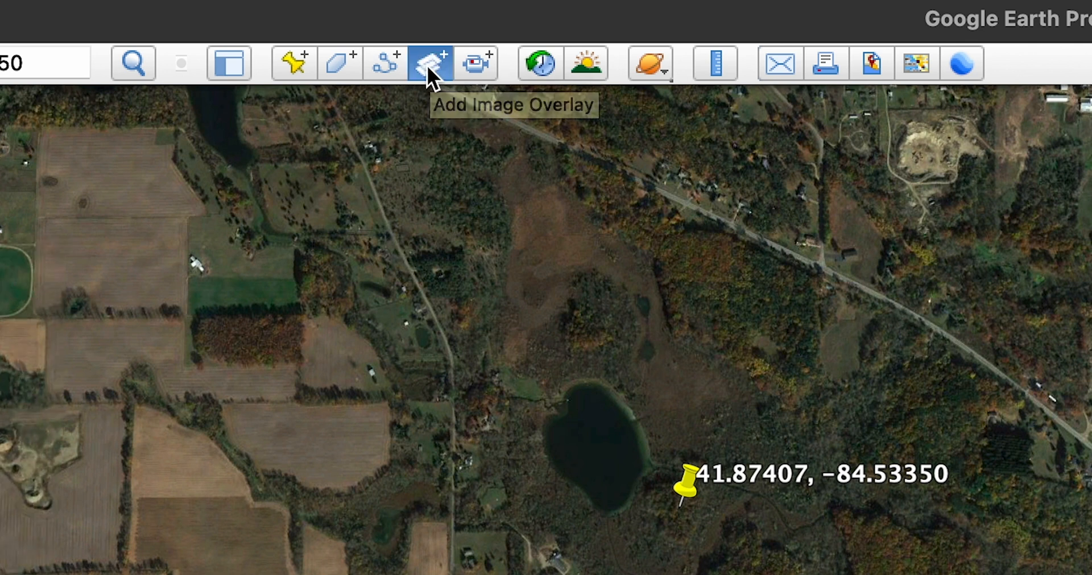
left_click(427, 66)
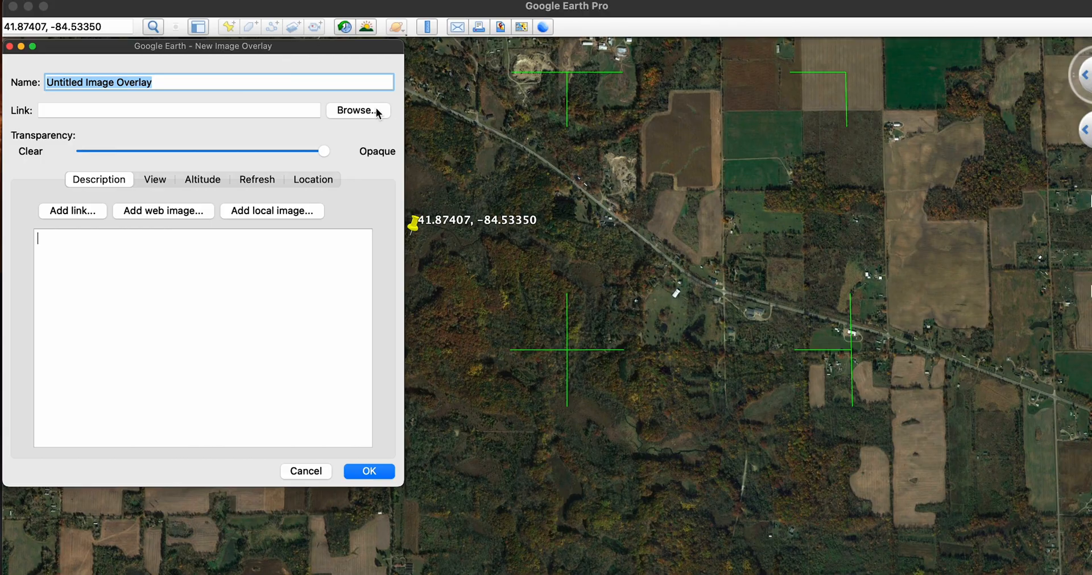
left_click(376, 111)
left_click(330, 211)
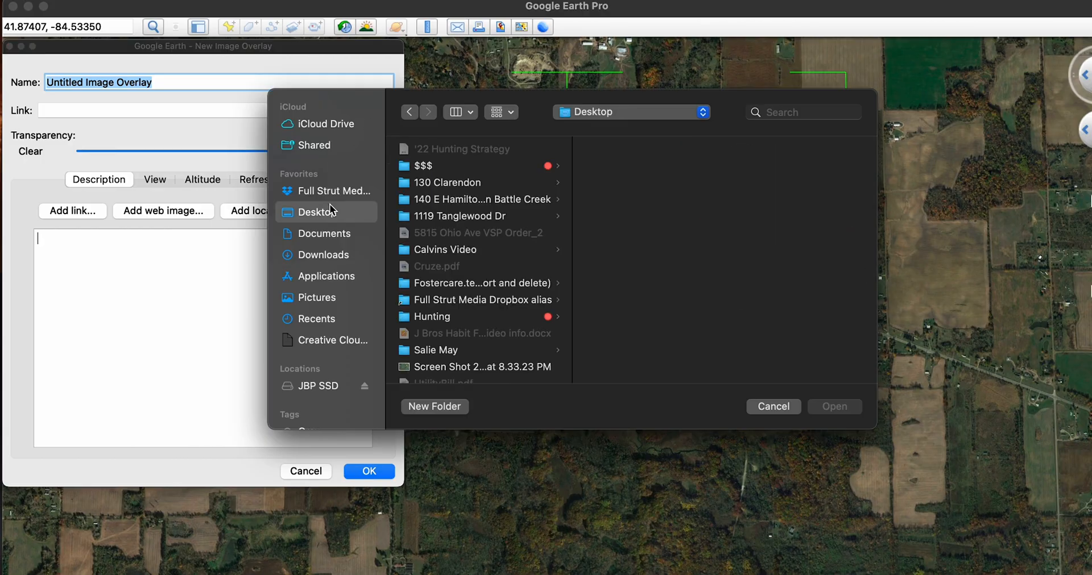
left_click(494, 367)
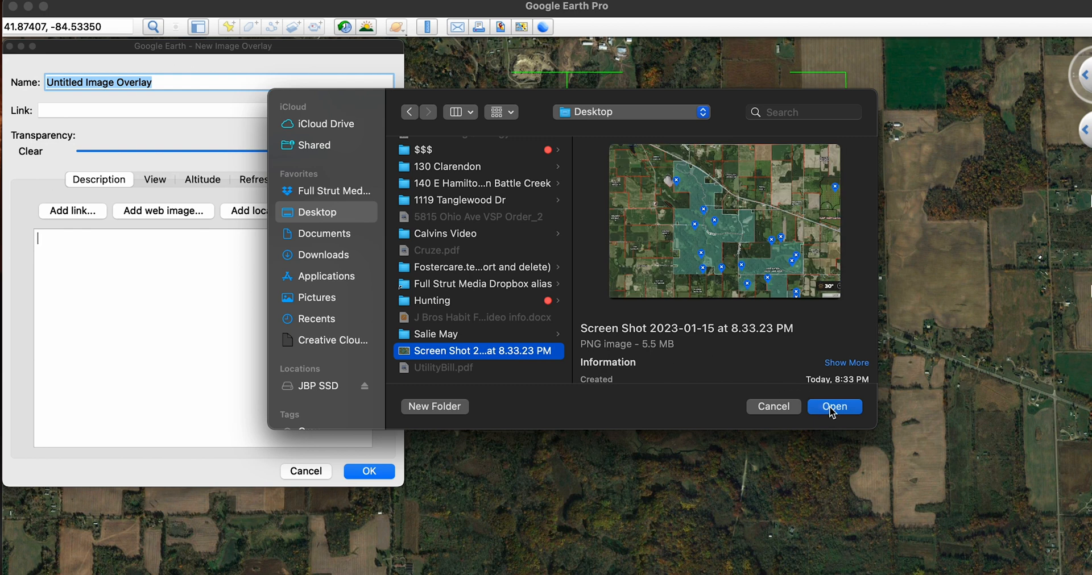
left_click(835, 407)
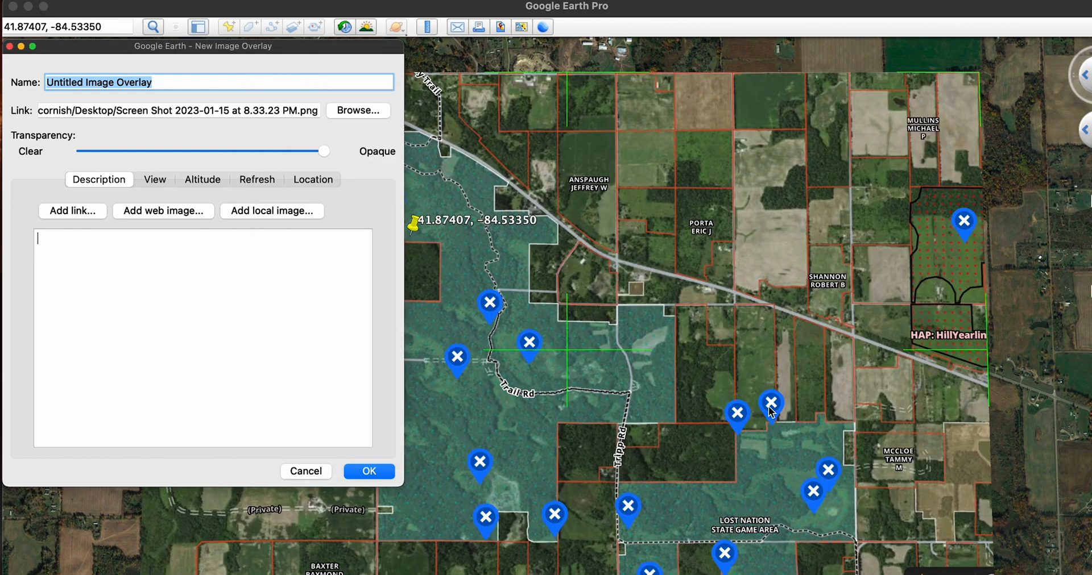
- Enlarge the image overlay from its northeast corner and shift it slightly north towards the matching roads in the satellite imagery
scroll(770, 409, "down", 5)
scroll(459, 403, "up", 5)
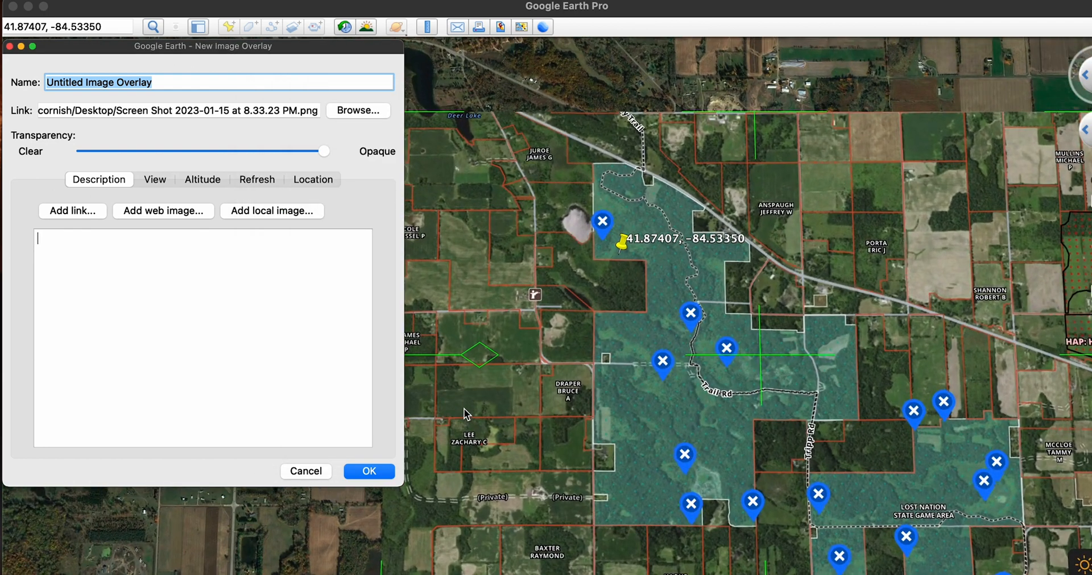
scroll(463, 413, "down", 2)
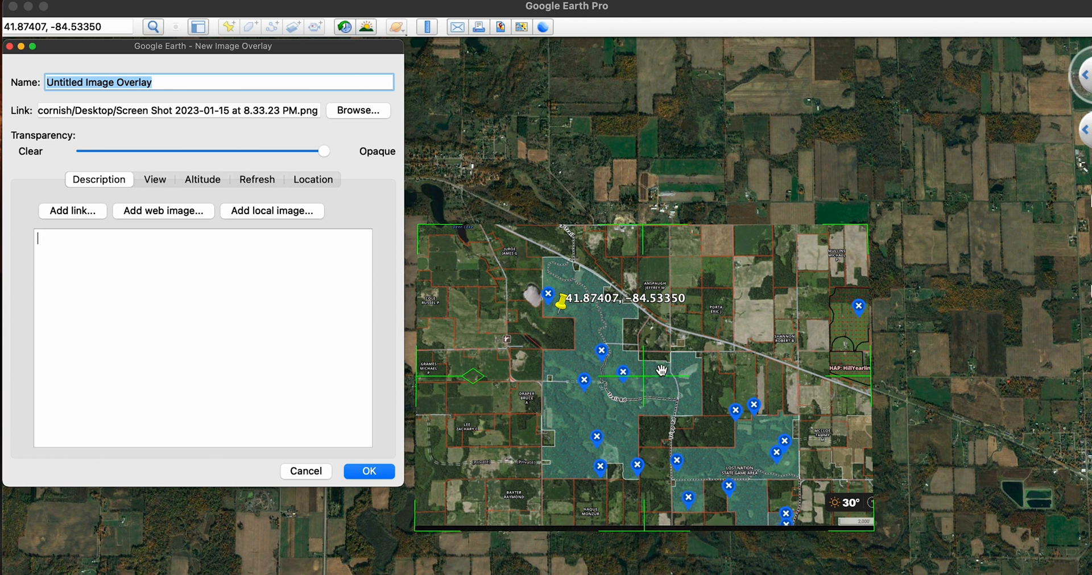
scroll(655, 386, "up", 2)
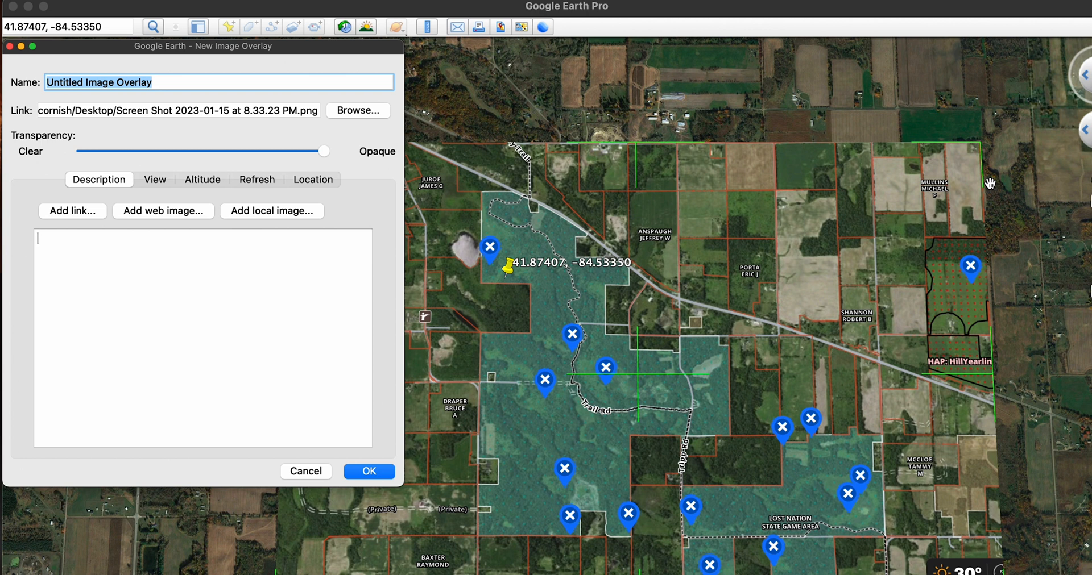
left_click_drag(981, 146, 981, 107)
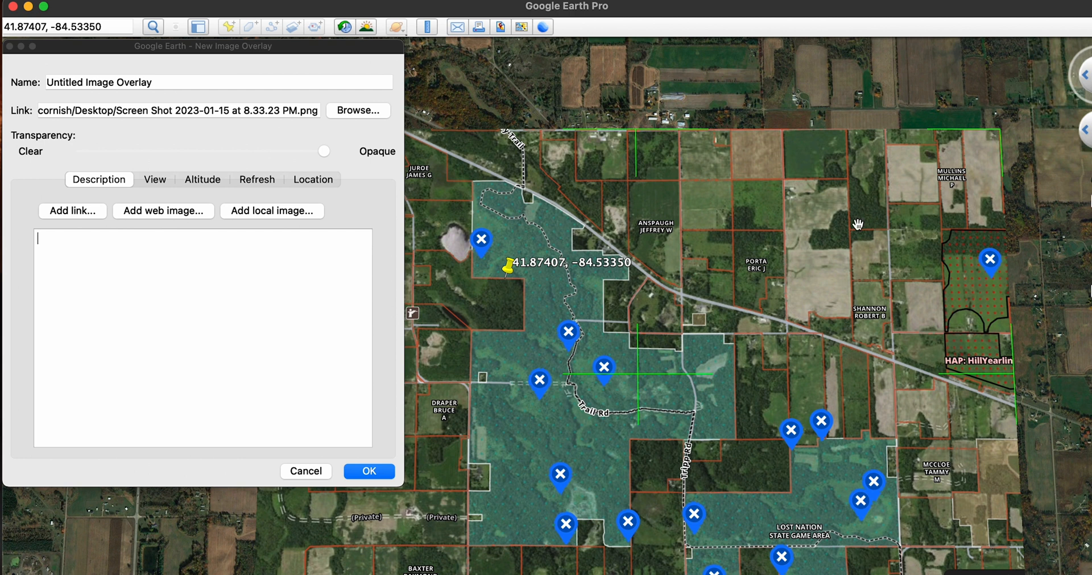
mouse_move(640, 378)
left_mouse_down()
mouse_move(671, 368)
mouse_move(684, 293)
mouse_move(678, 394)
mouse_move(640, 364)
left_mouse_up()
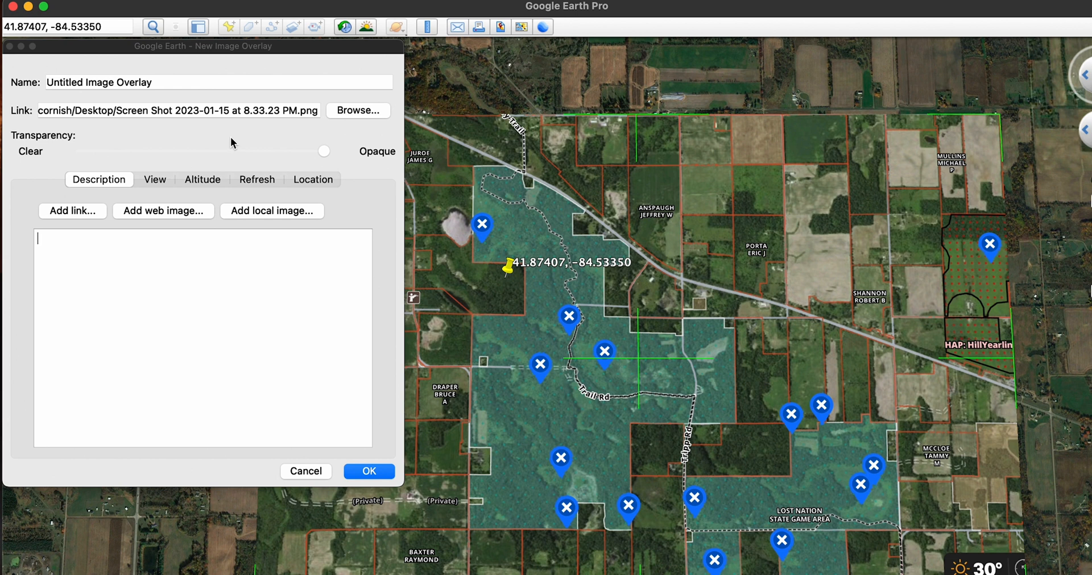
- Make the image overlay partly transparent so the satellite imagery shows through
left_click(332, 128)
left_click_drag(323, 151, 267, 155)
scroll(766, 280, "down", 5)
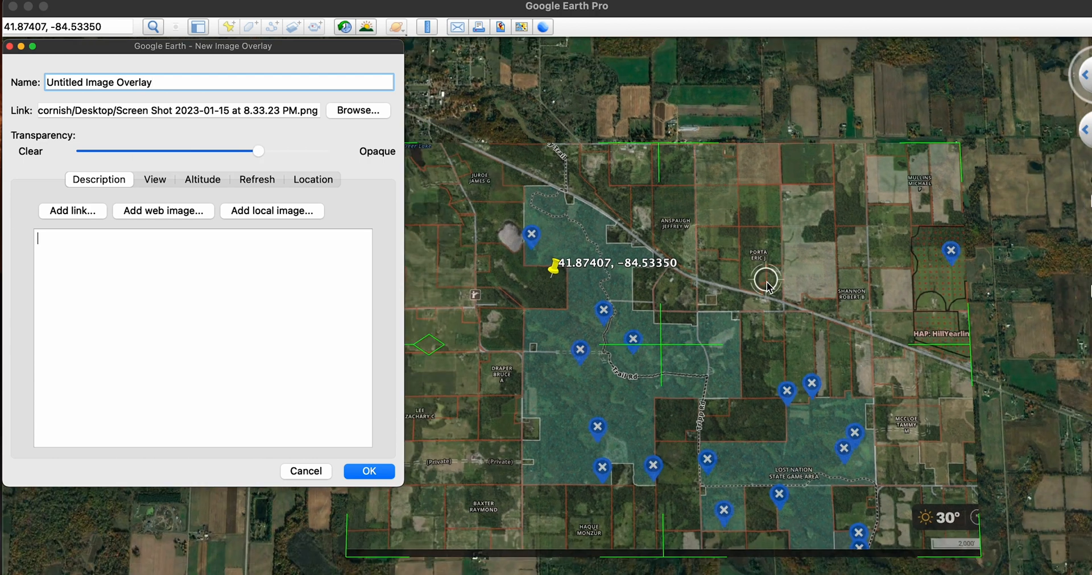
scroll(570, 357, "up", 3)
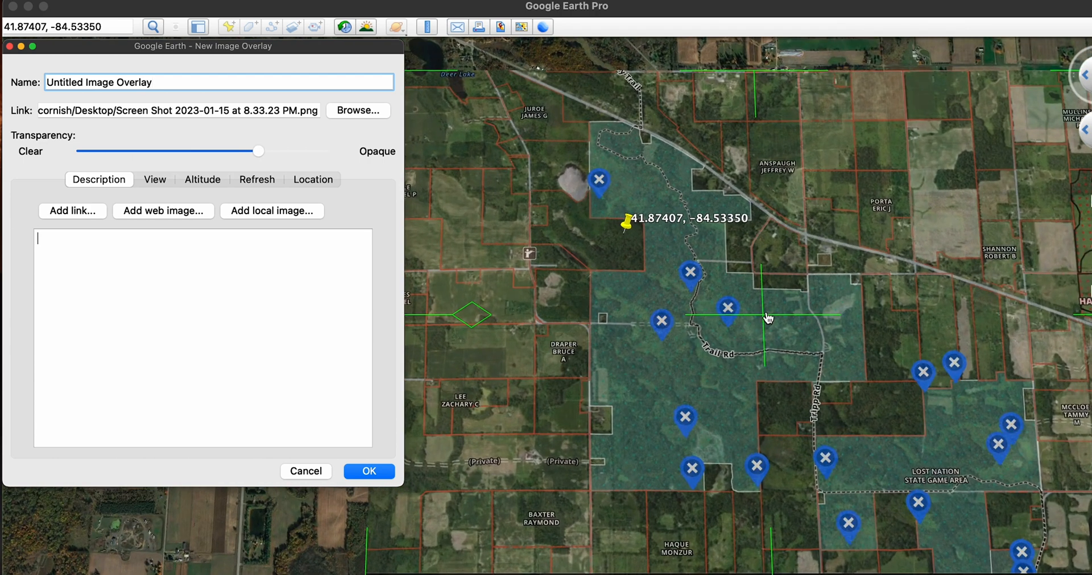
- Move and resize the semi-transparent overlay until its roads, lakes and property lines align with the satellite imagery
left_click_drag(765, 320, 1063, 344)
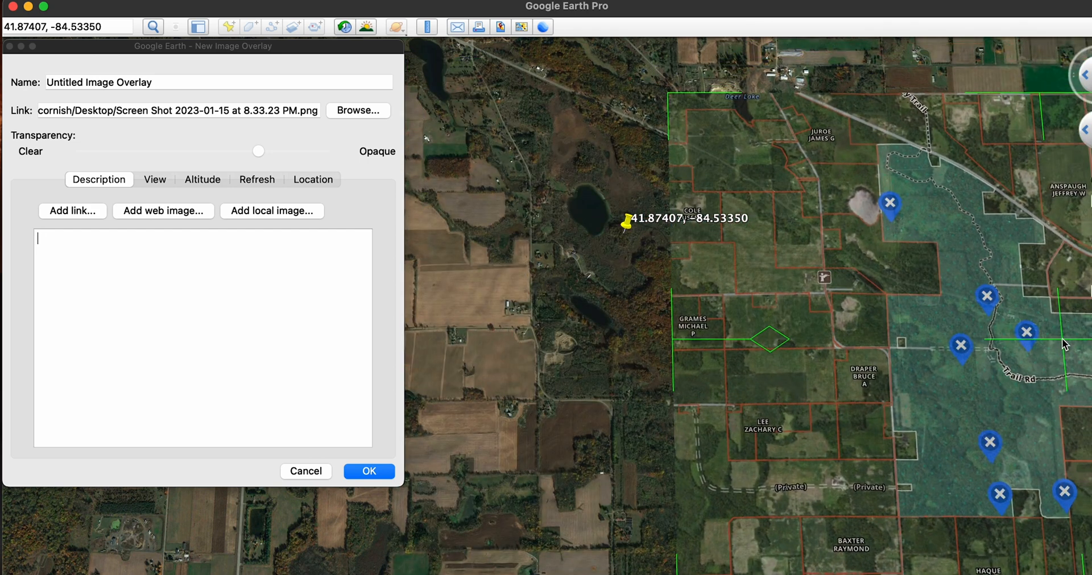
left_click_drag(1063, 344, 787, 345)
scroll(786, 344, "down", 3)
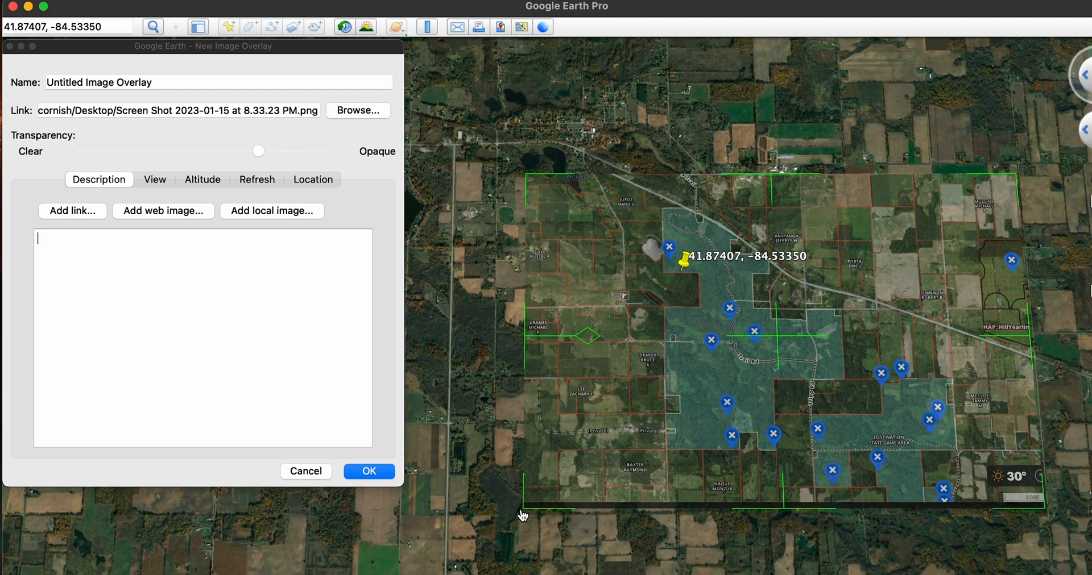
left_click_drag(792, 345, 813, 357)
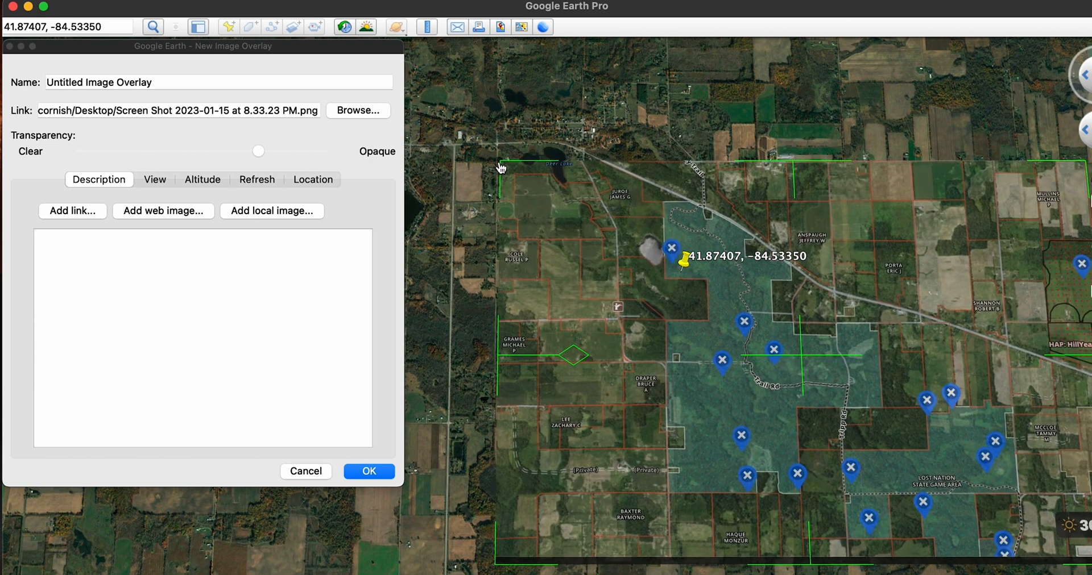
left_click_drag(802, 360, 805, 361)
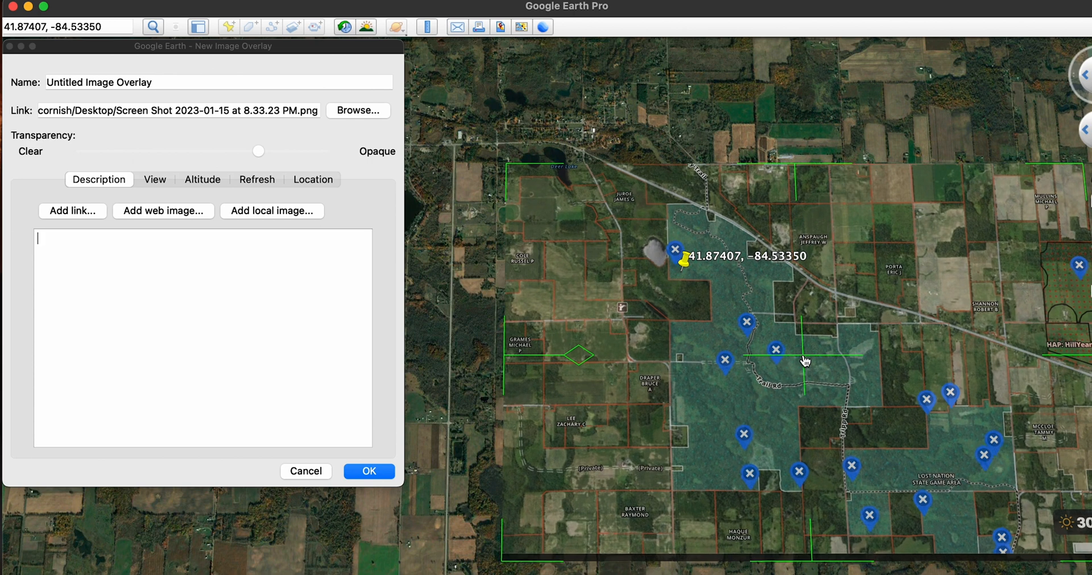
scroll(805, 361, "up", 3)
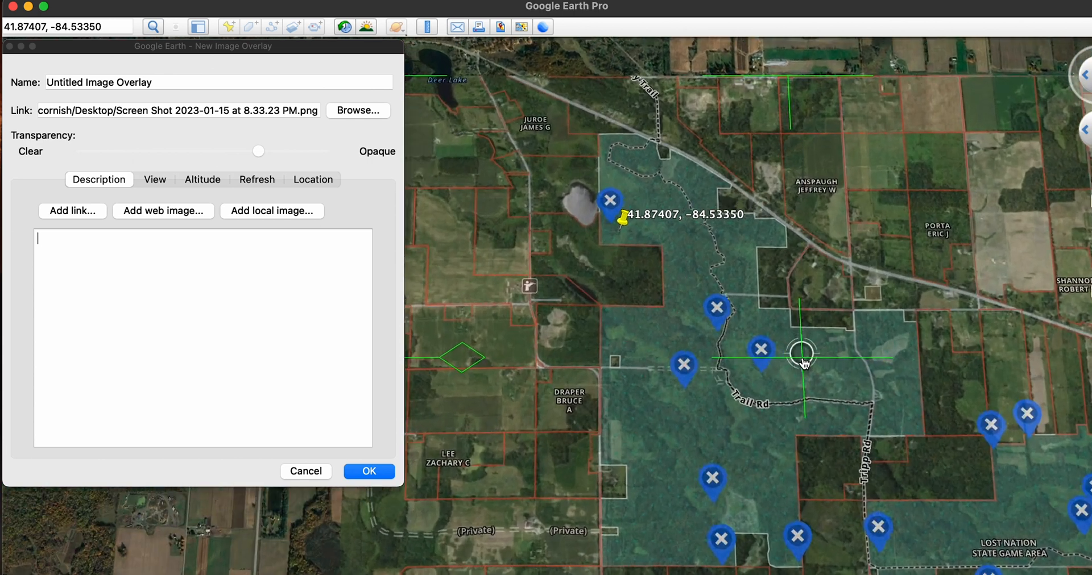
scroll(665, 390, "down", 3)
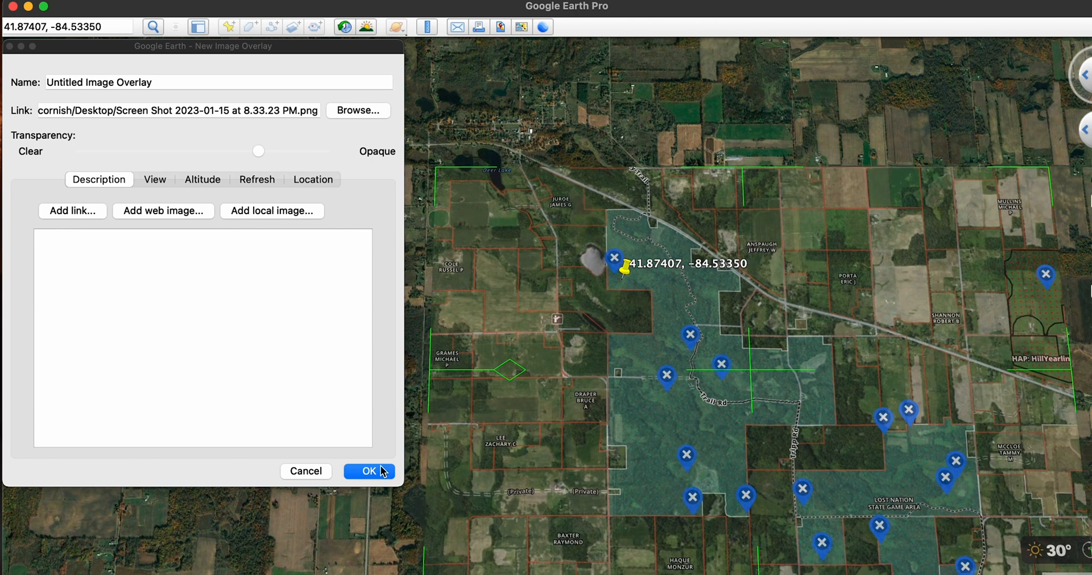
- Restore the overlay to full opacity and save it
left_click_drag(259, 151, 386, 159)
left_click(389, 473)
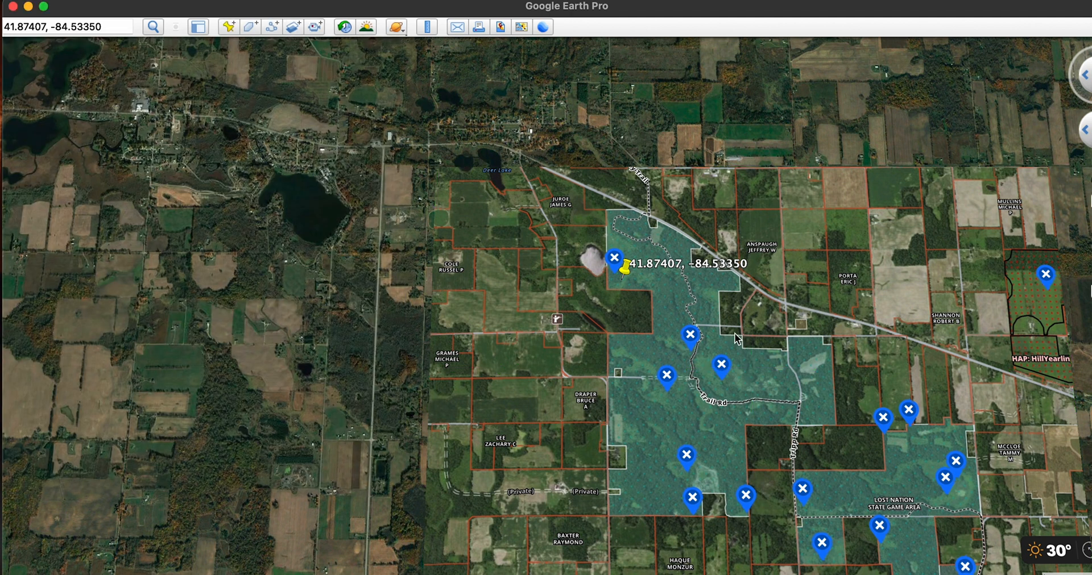
left_click_drag(808, 363, 601, 328)
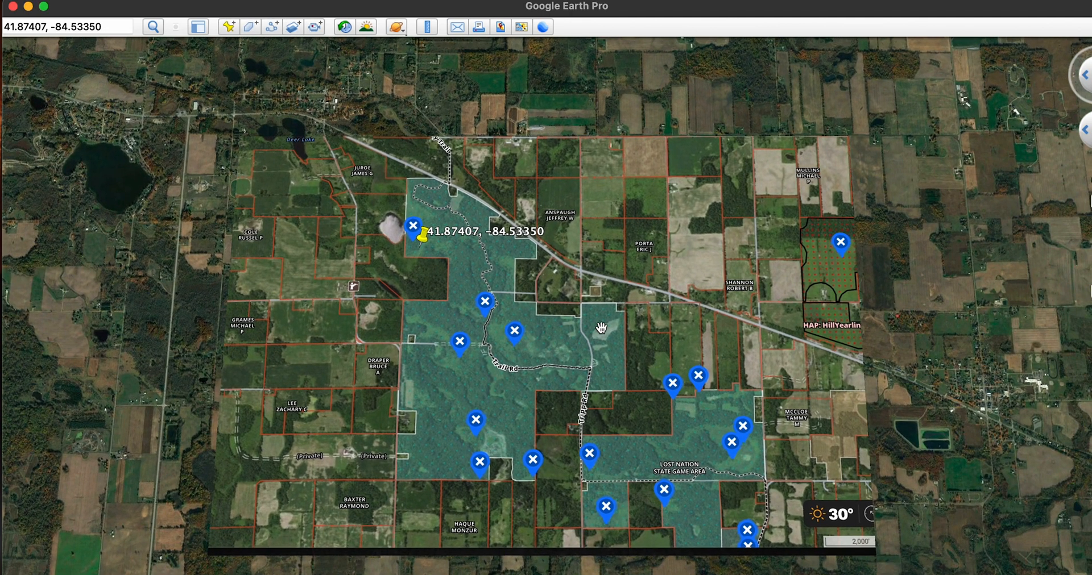
- Show the saved places, switch the untitled image overlay off and on again, and hide the places list
left_click(198, 27)
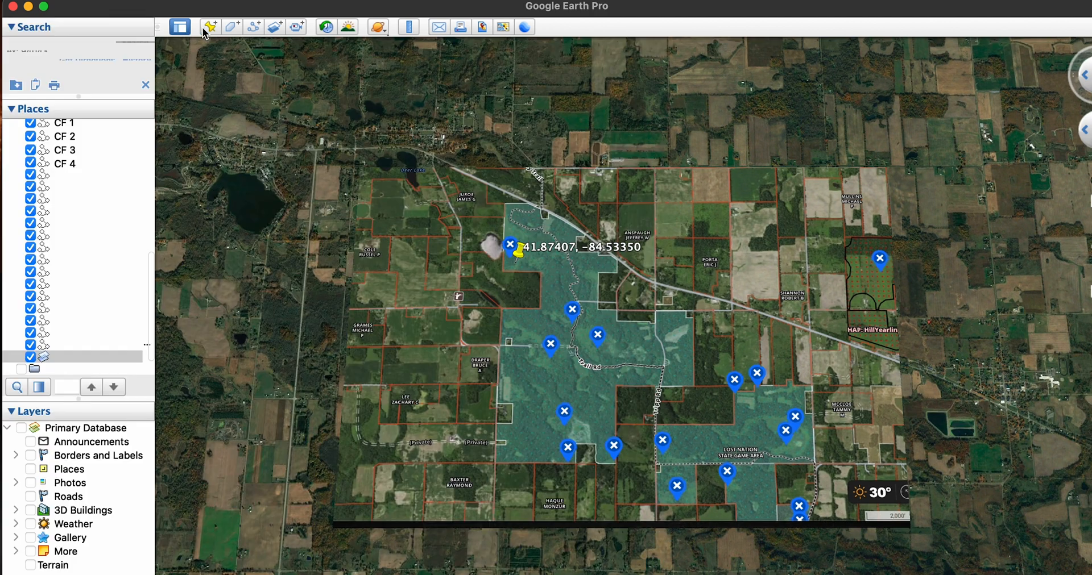
scroll(75, 259, "down", 3)
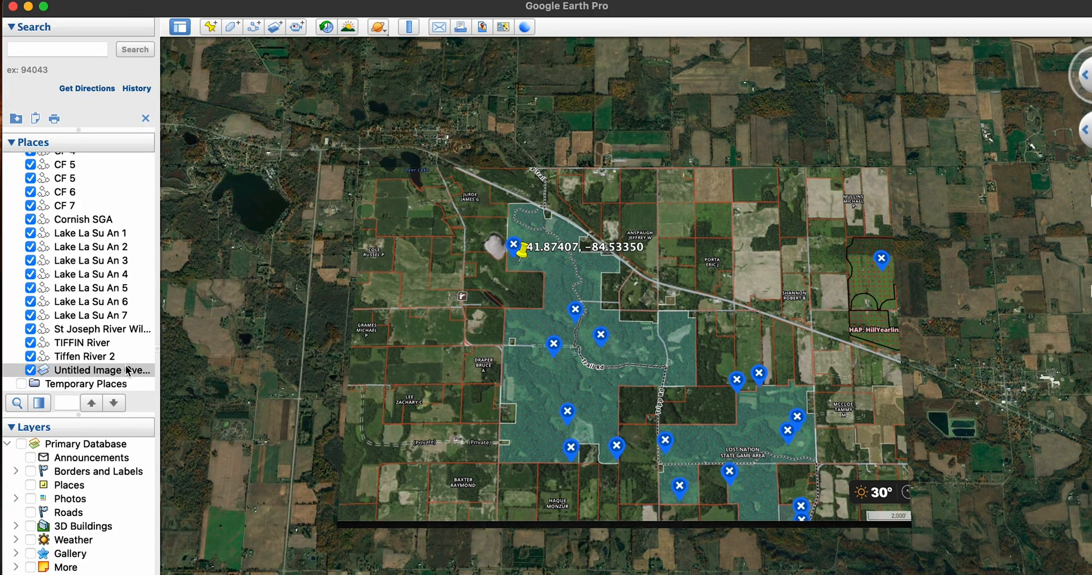
left_click(30, 370)
left_click(30, 371)
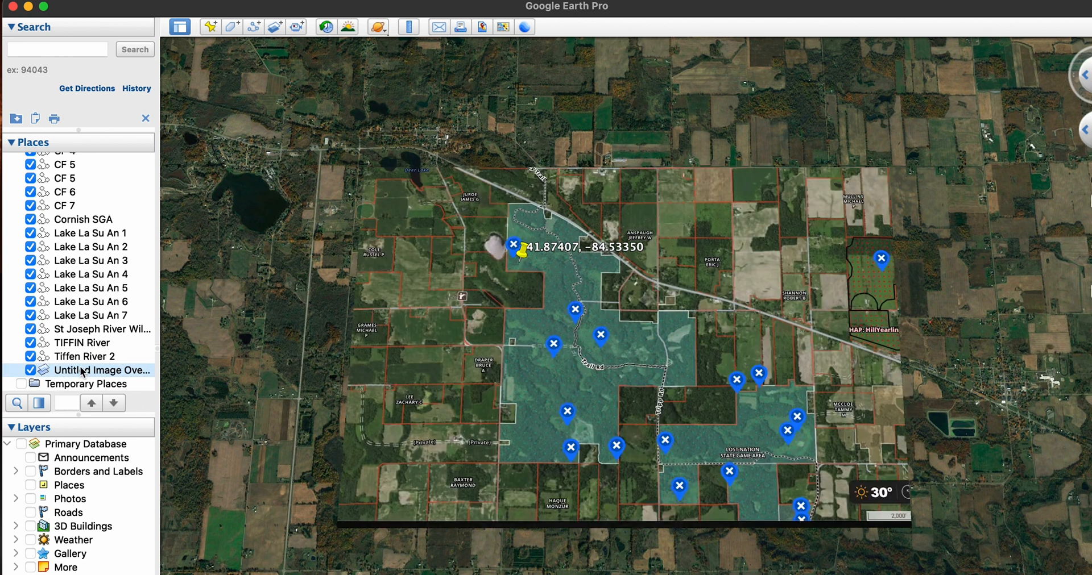
left_click(209, 28)
left_click(311, 472)
left_click(180, 27)
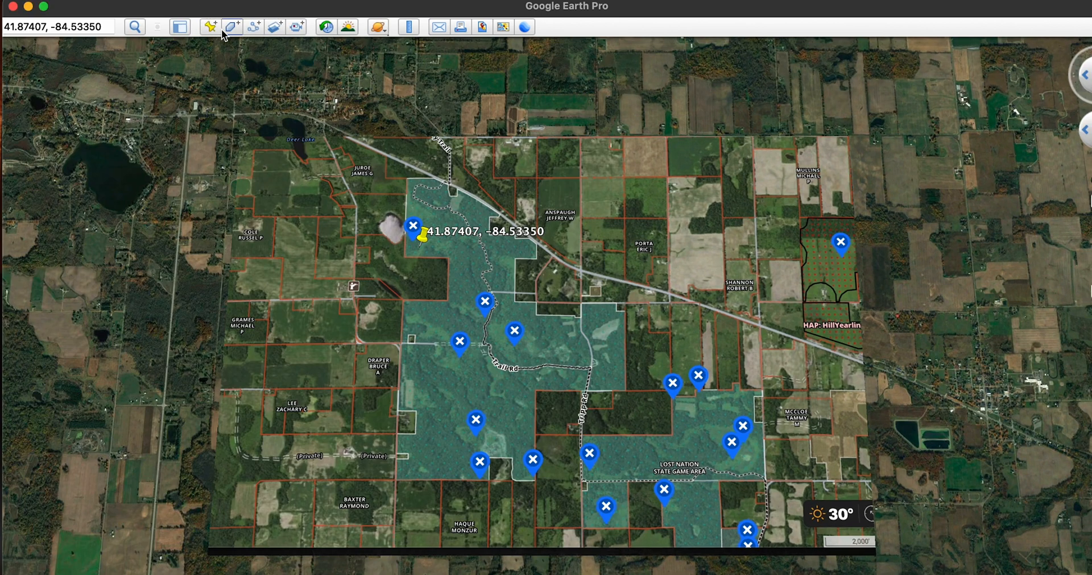
- Start a new path and trace the shaded game area's boundary from its northwest corner around the large rectangular notch below the lake
left_click(254, 27)
scroll(419, 224, "up", 3)
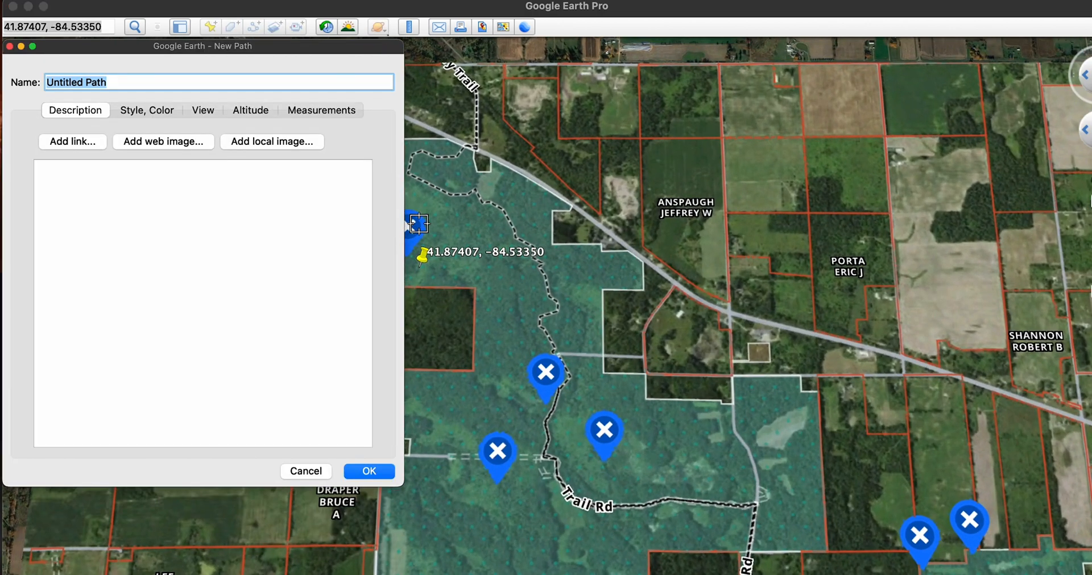
scroll(789, 392, "down", 2)
scroll(657, 464, "up", 3)
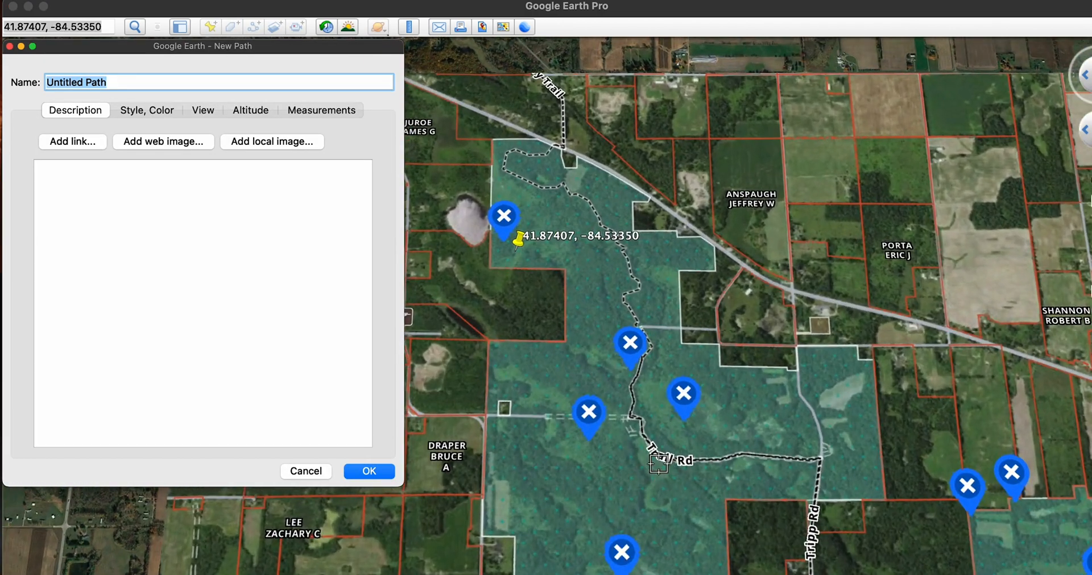
scroll(658, 464, "down", 5)
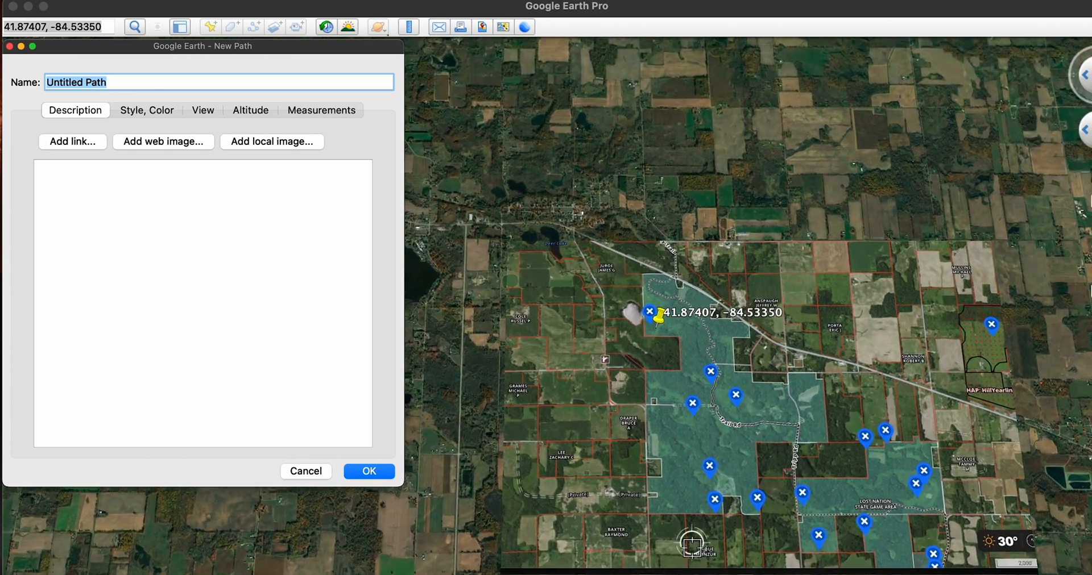
scroll(692, 548, "up", 3)
scroll(1059, 310, "down", 3)
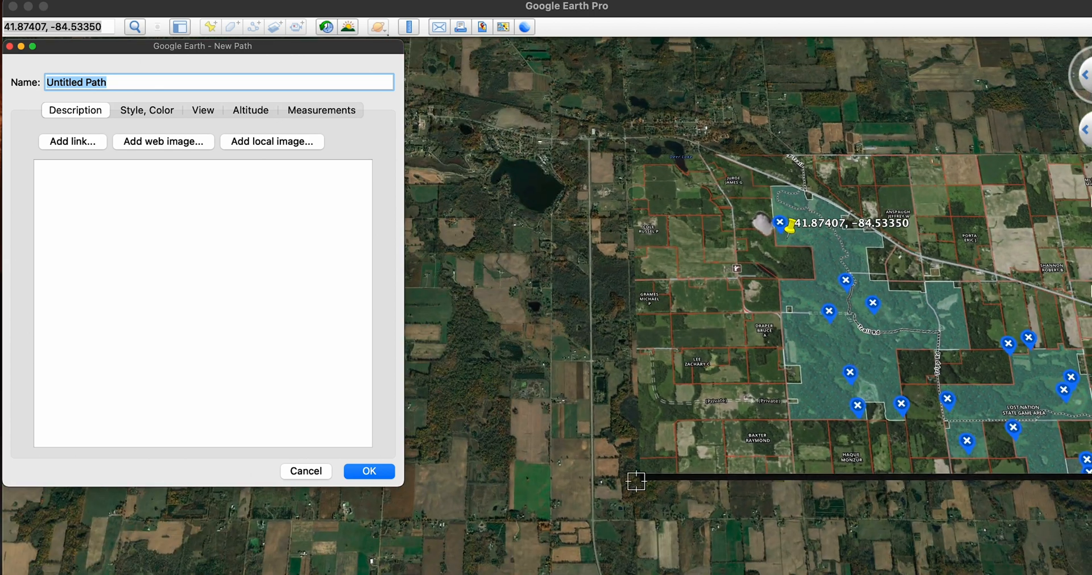
scroll(635, 481, "up", 3)
scroll(449, 554, "down", 3)
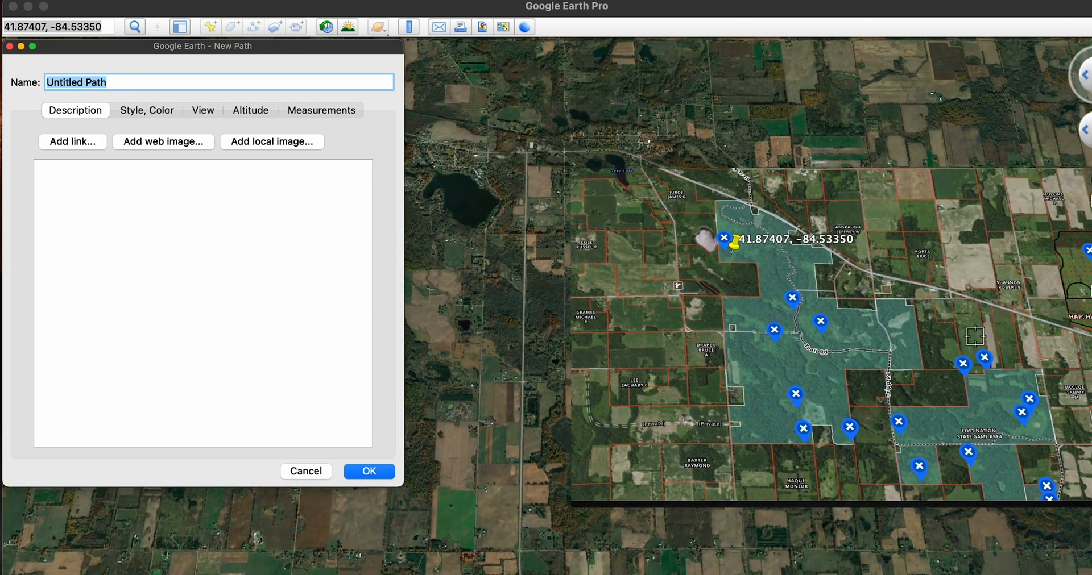
scroll(1000, 324, "up", 3)
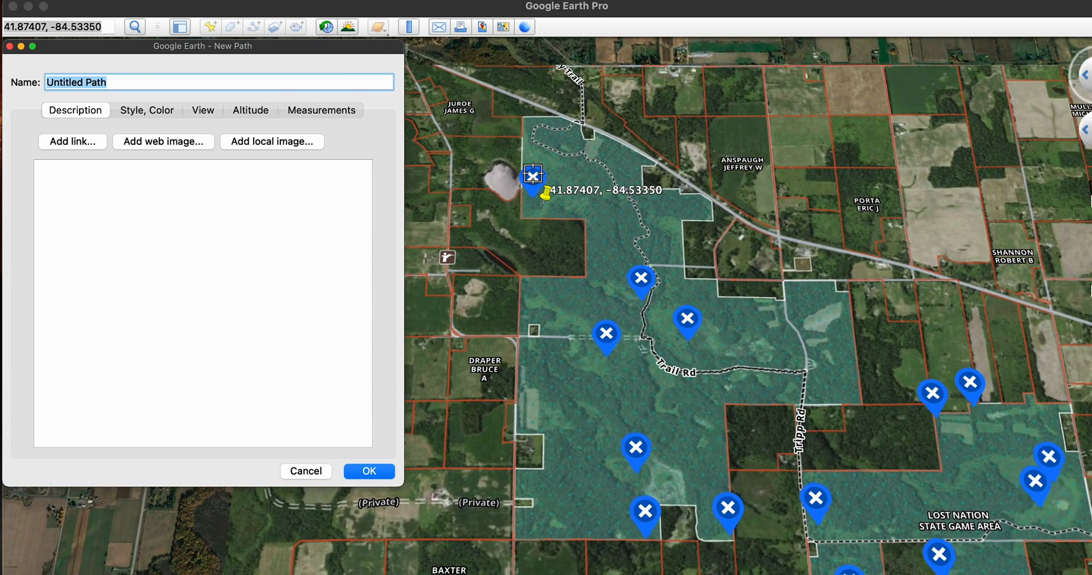
scroll(533, 175, "up", 3)
left_click(517, 88)
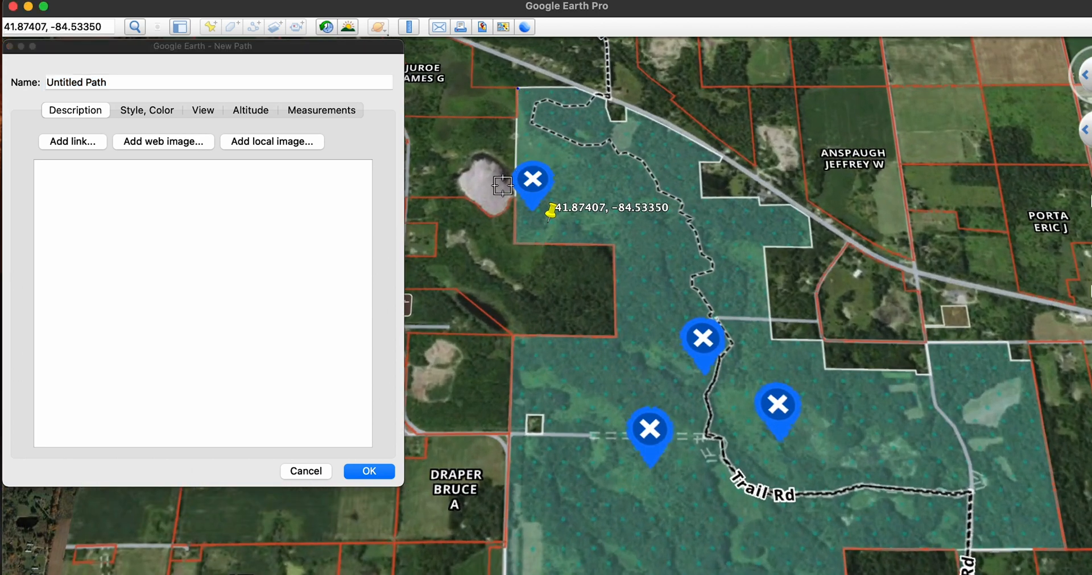
left_click(513, 241)
left_click(616, 247)
left_click(616, 337)
left_click(515, 335)
- Continue the path south along the game area's west boundary and around the small cut-out parcel
left_click(505, 574)
left_click(550, 574)
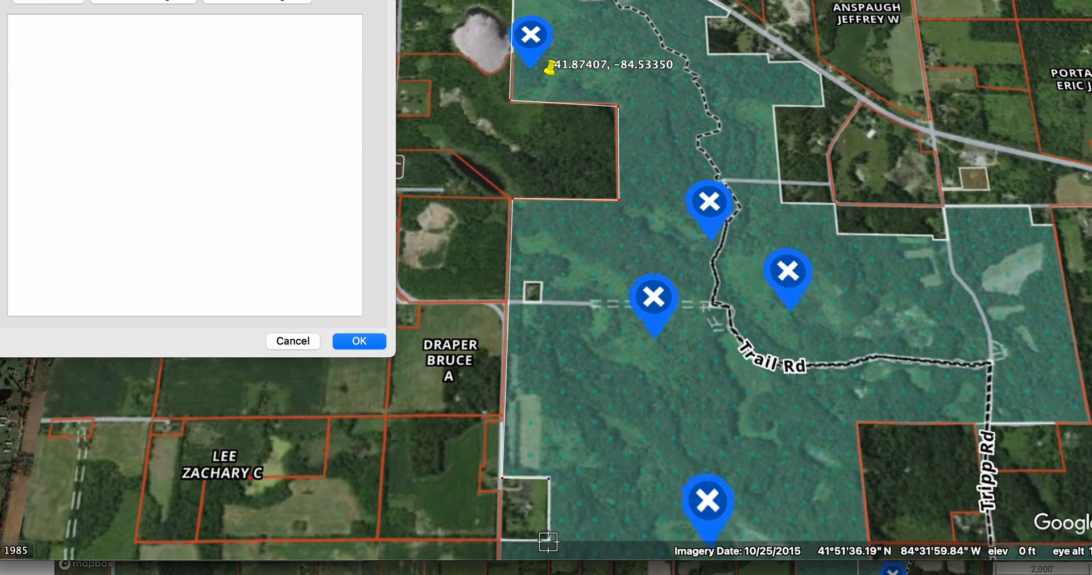
left_click(548, 539)
left_click(498, 536)
- Extend the path to the southwest corner, along the south boundary and around the small notch in it
scroll(597, 498, "down", 5)
scroll(603, 489, "down", 5)
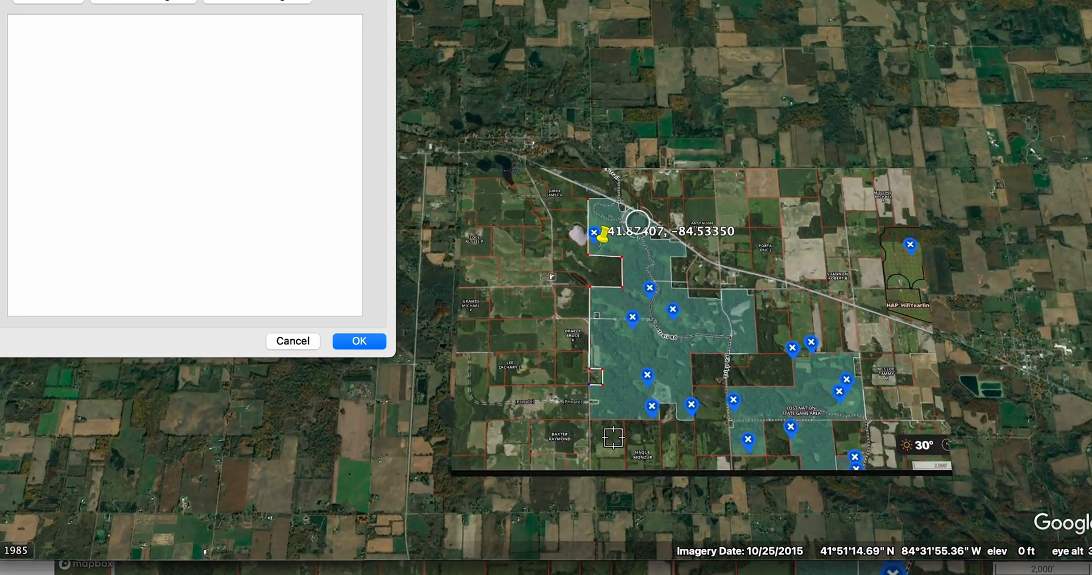
scroll(613, 438, "up", 5)
left_click(561, 533)
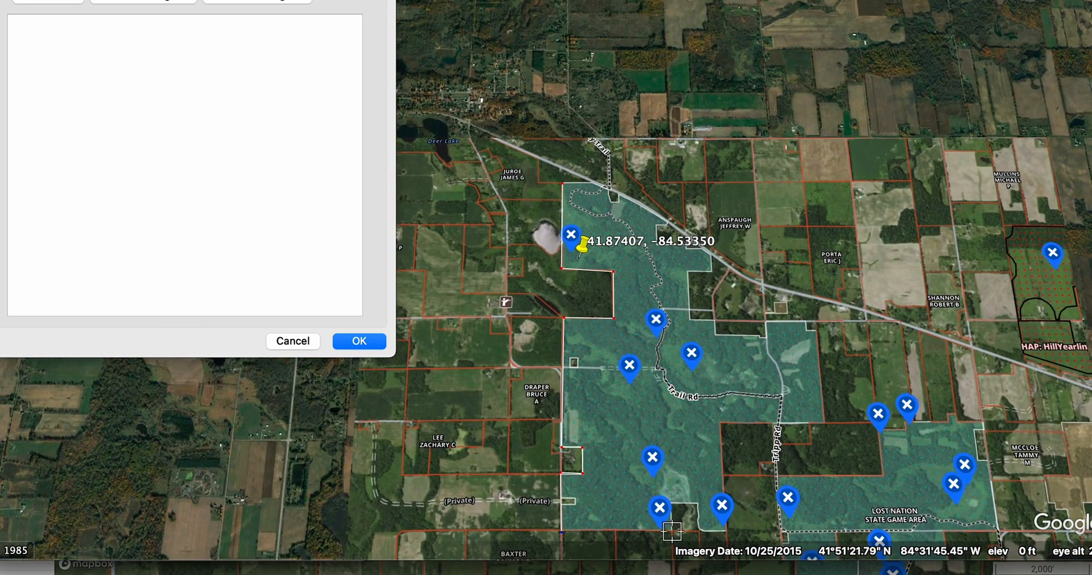
left_click(673, 505)
left_click(698, 505)
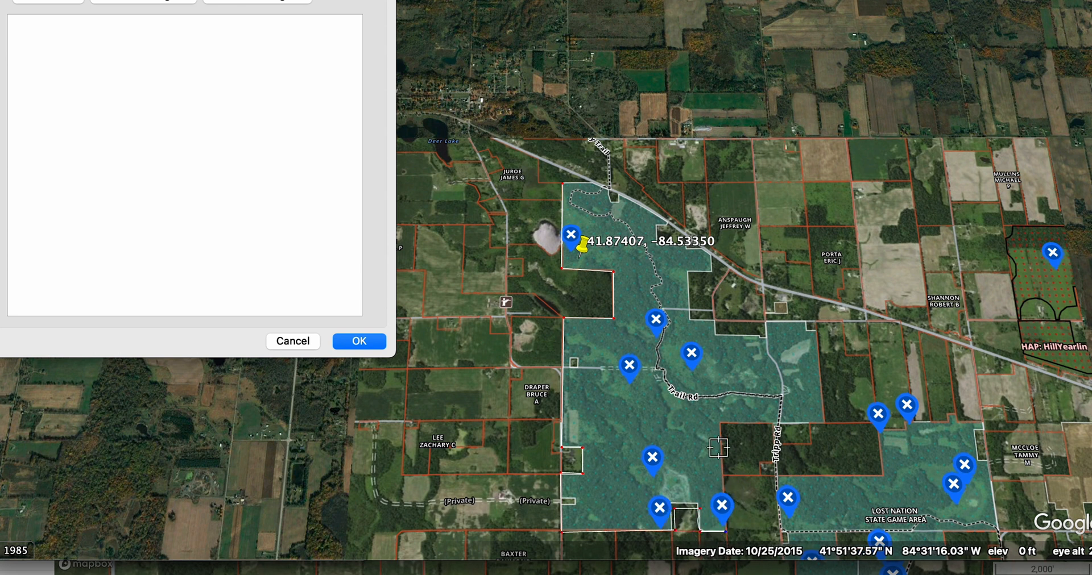
- Extend the path around the eastern block of the game area and the stepped notch northwest of it
left_click(828, 423)
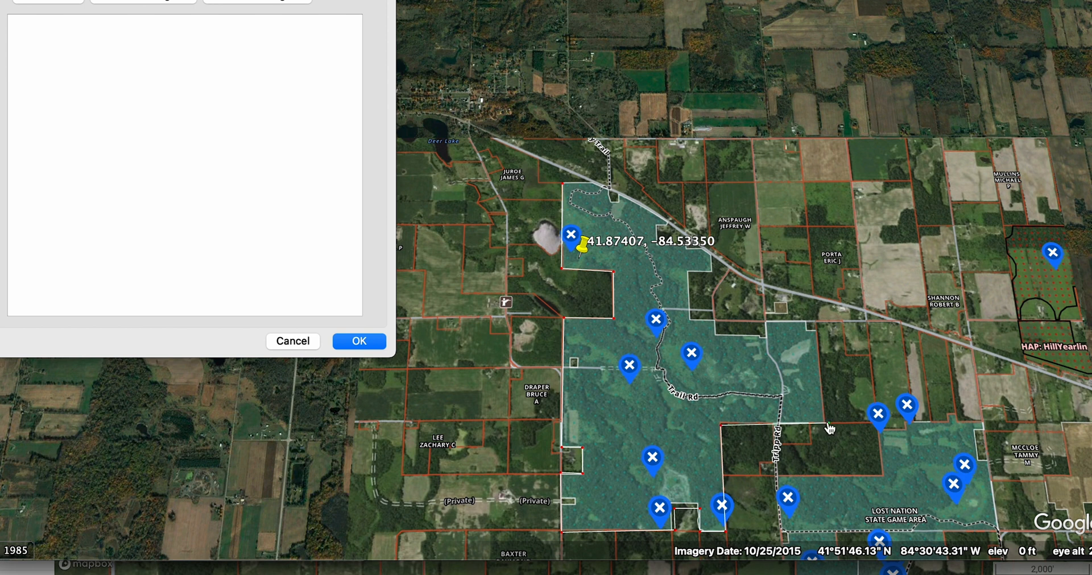
left_click(820, 321)
left_click(765, 321)
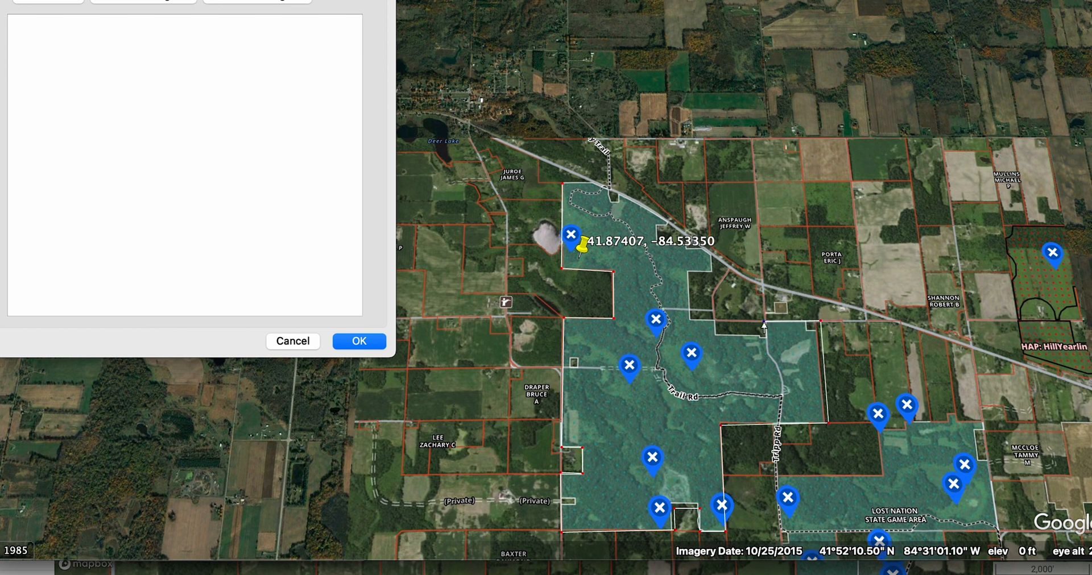
left_click(766, 338)
left_click(718, 336)
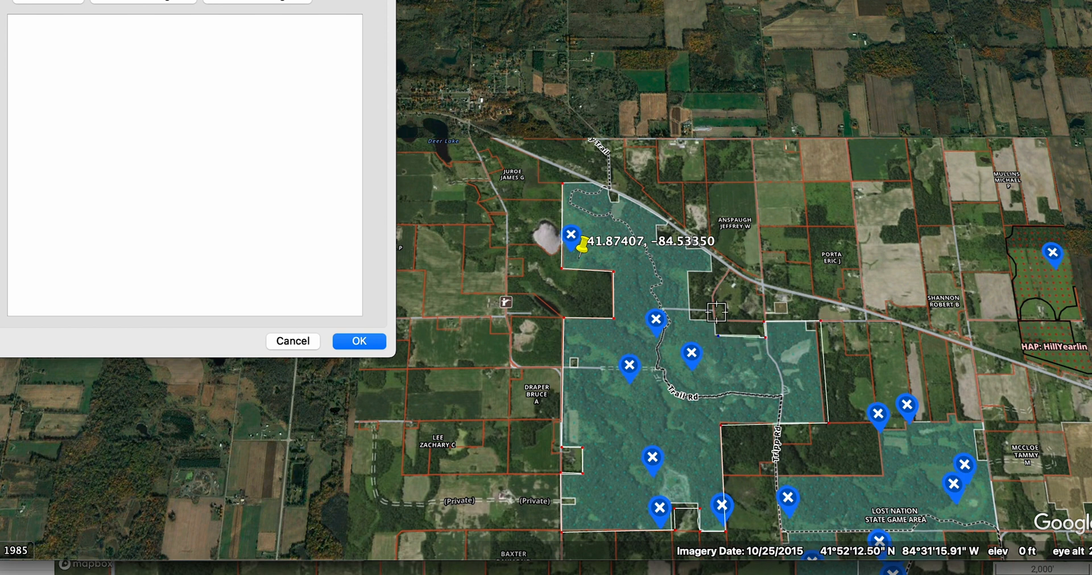
left_click(715, 321)
left_click(692, 320)
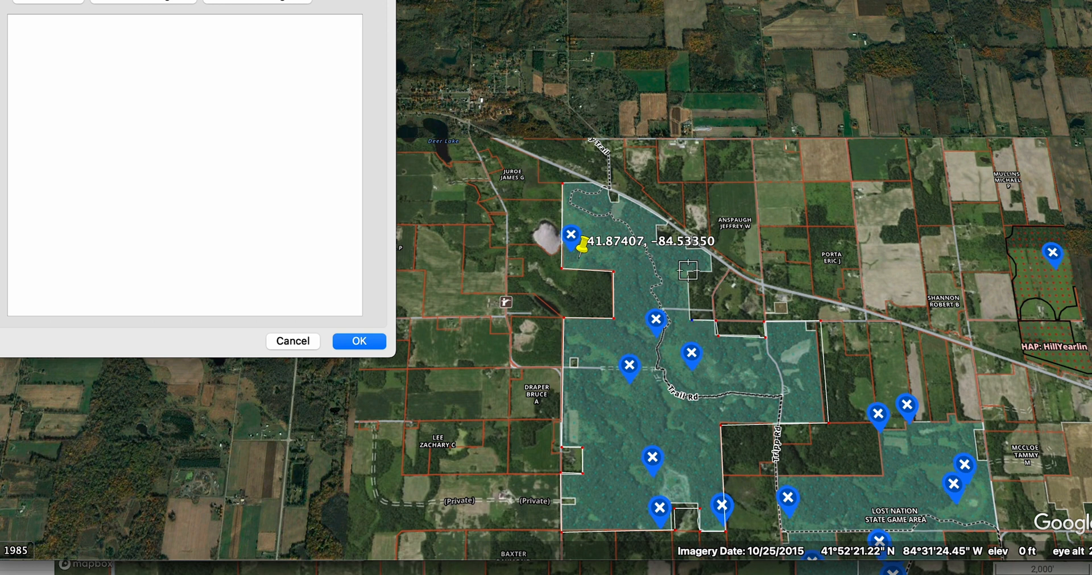
- Continue the path north around the small step, along the main road and back to the northwest corner to close the boundary
left_click(688, 271)
left_click(711, 272)
left_click(709, 256)
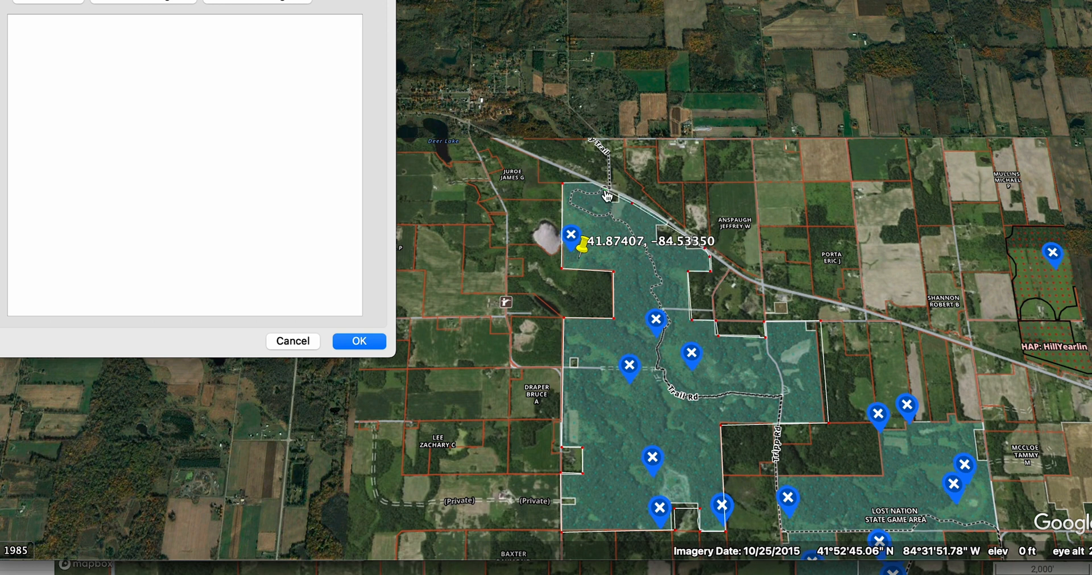
scroll(585, 184, "up", 5)
scroll(585, 185, "up", 4)
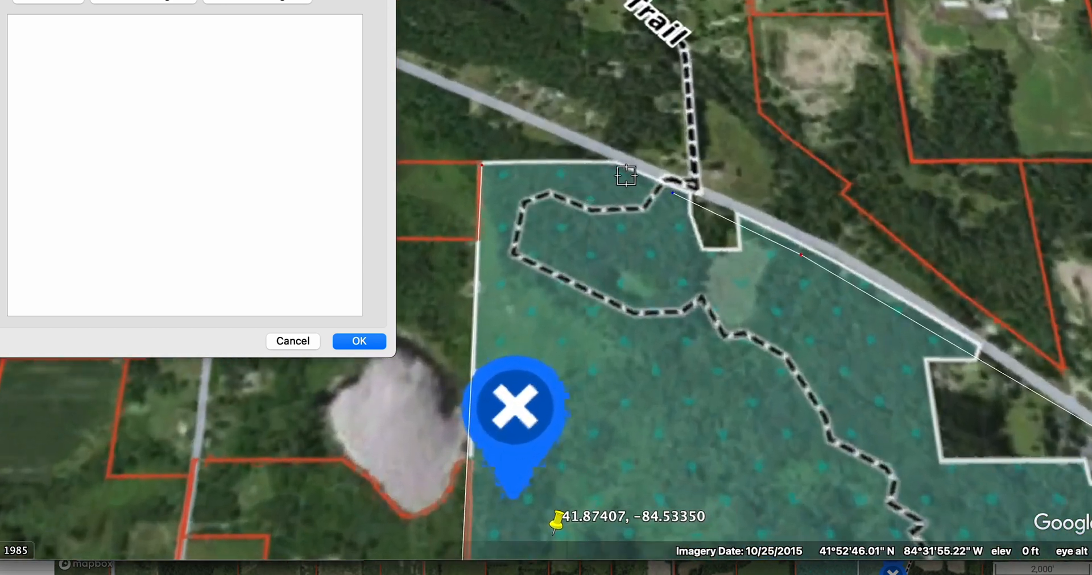
left_click(631, 167)
left_click(562, 162)
left_click(494, 165)
left_click(481, 164)
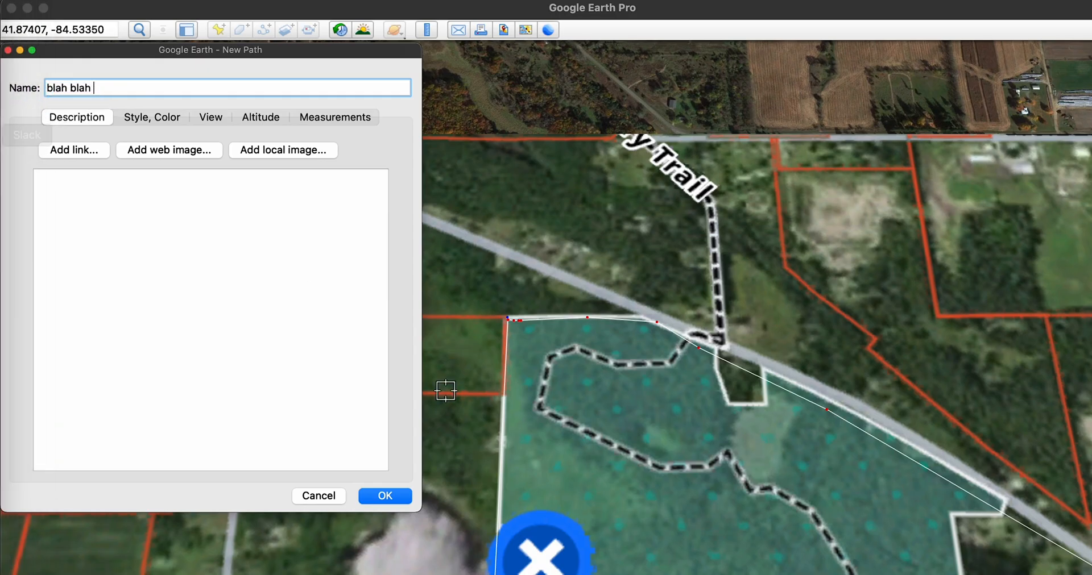
- Name the path "blah blah", set its line width to 3.8 and save it
left_click(147, 116)
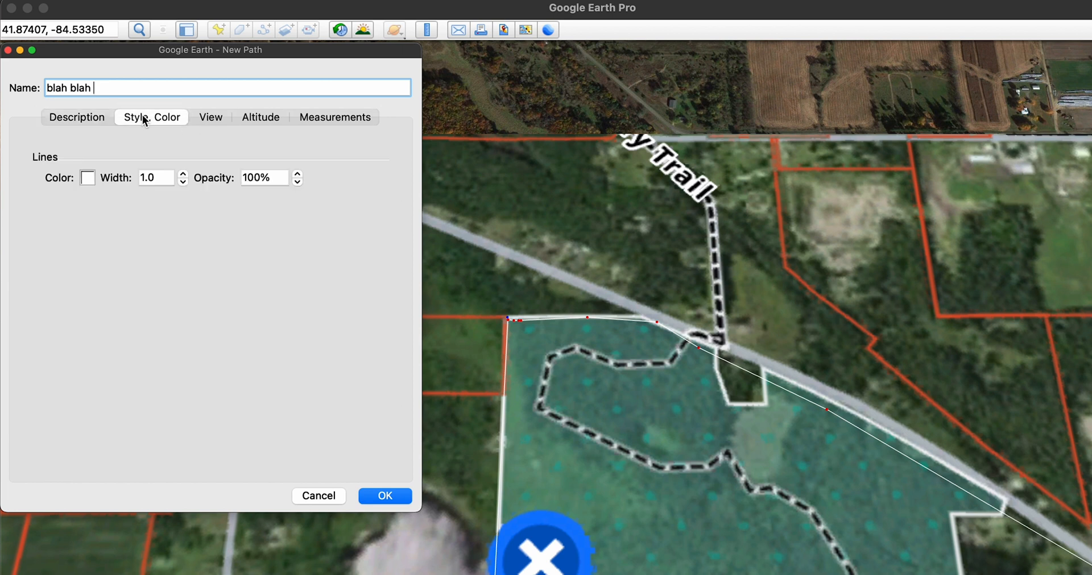
left_click(183, 174)
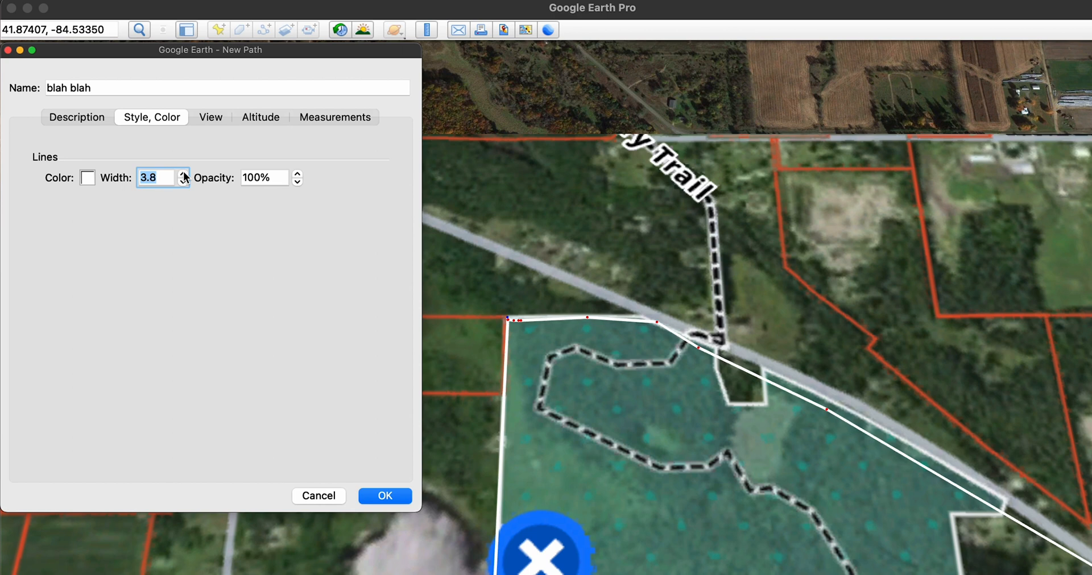
left_click(392, 496)
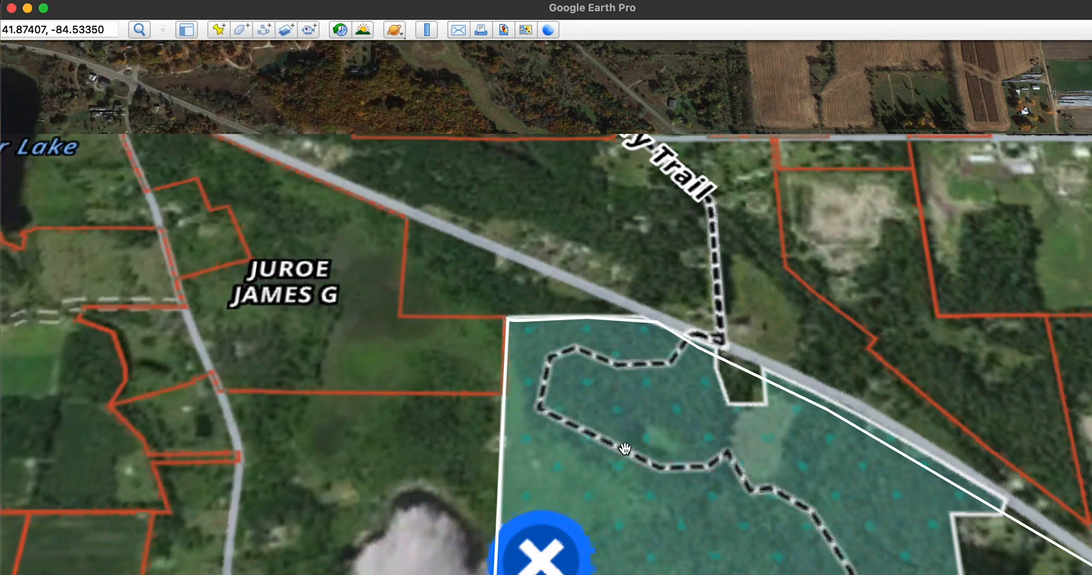
- Show the saved places and delete the untitled image overlay
scroll(659, 432, "down", 8)
left_click_drag(718, 483, 524, 263)
scroll(525, 263, "down", 2)
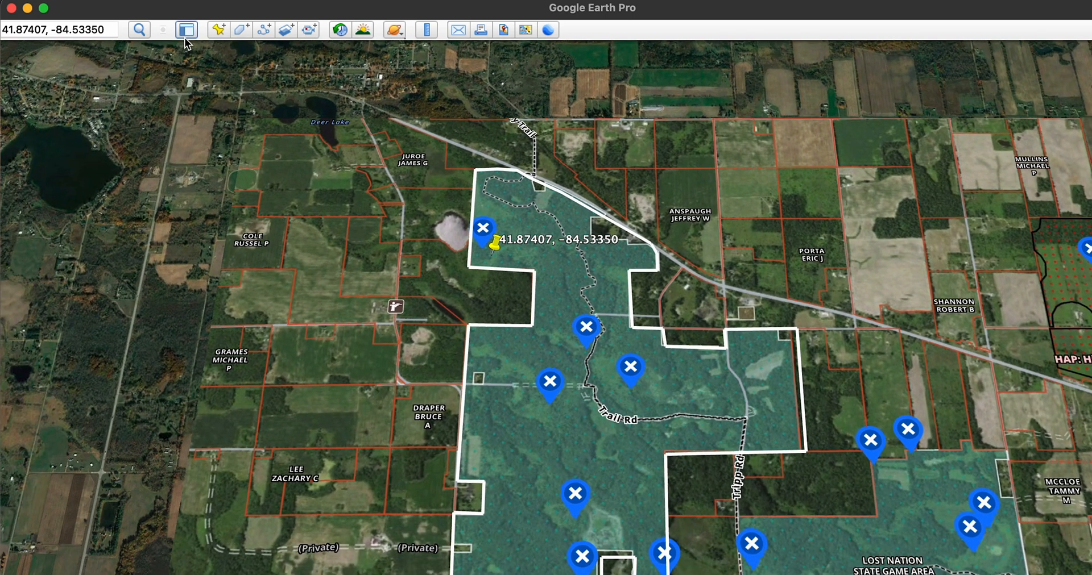
left_click(186, 31)
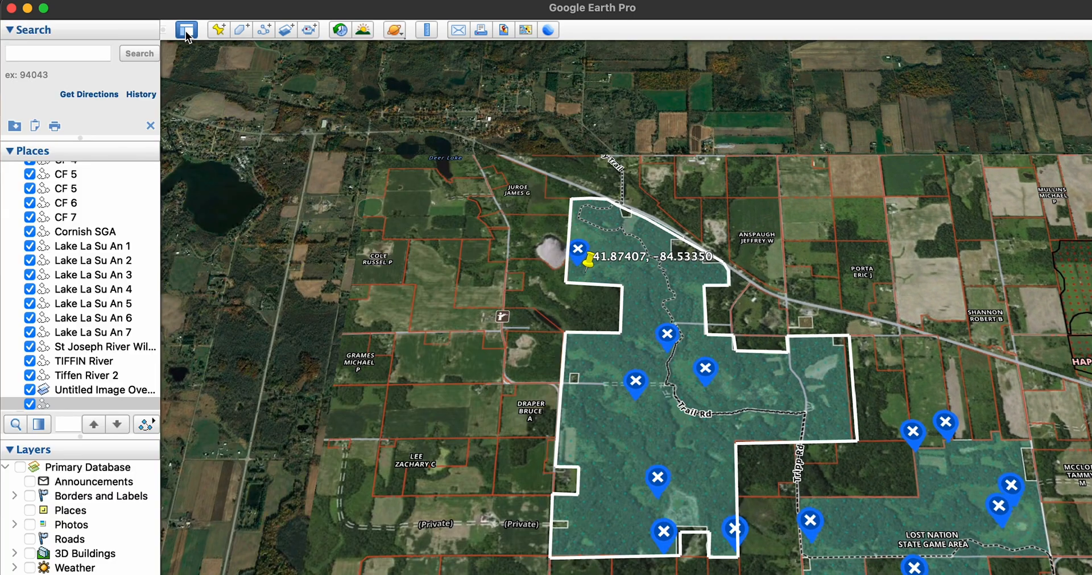
left_click(100, 391)
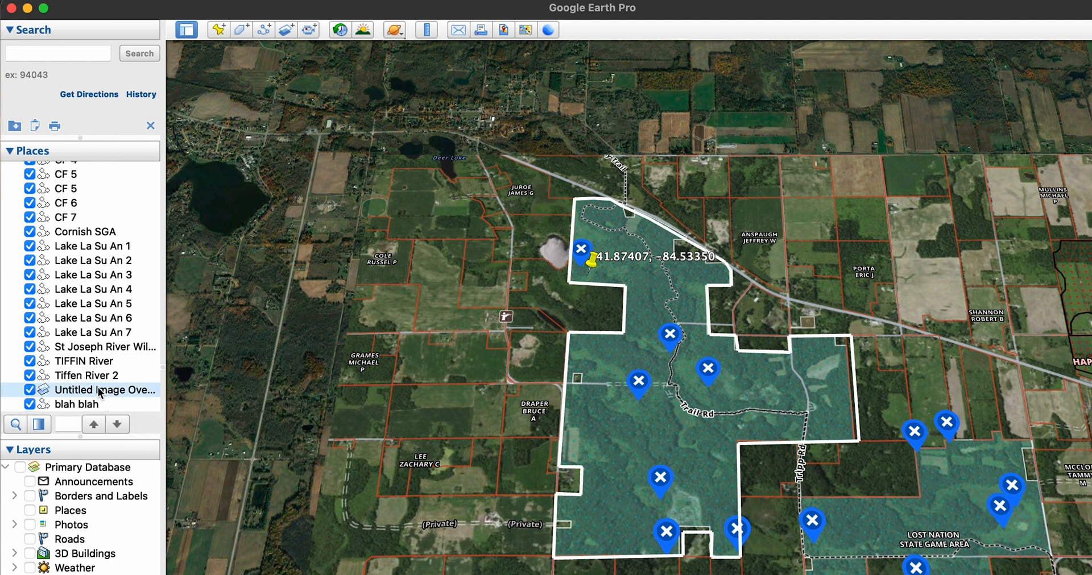
key("Delete")
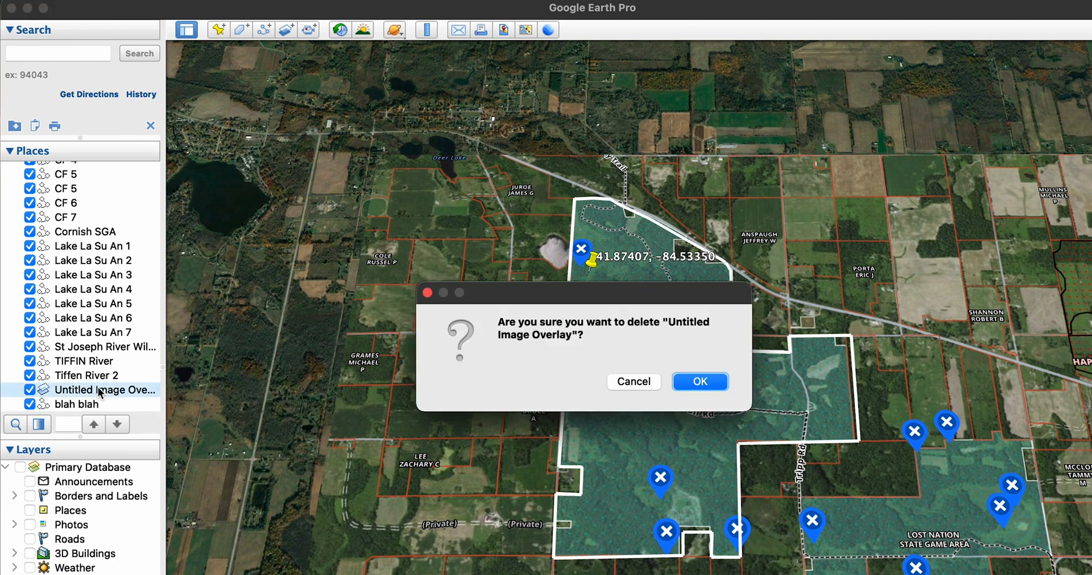
left_click(708, 380)
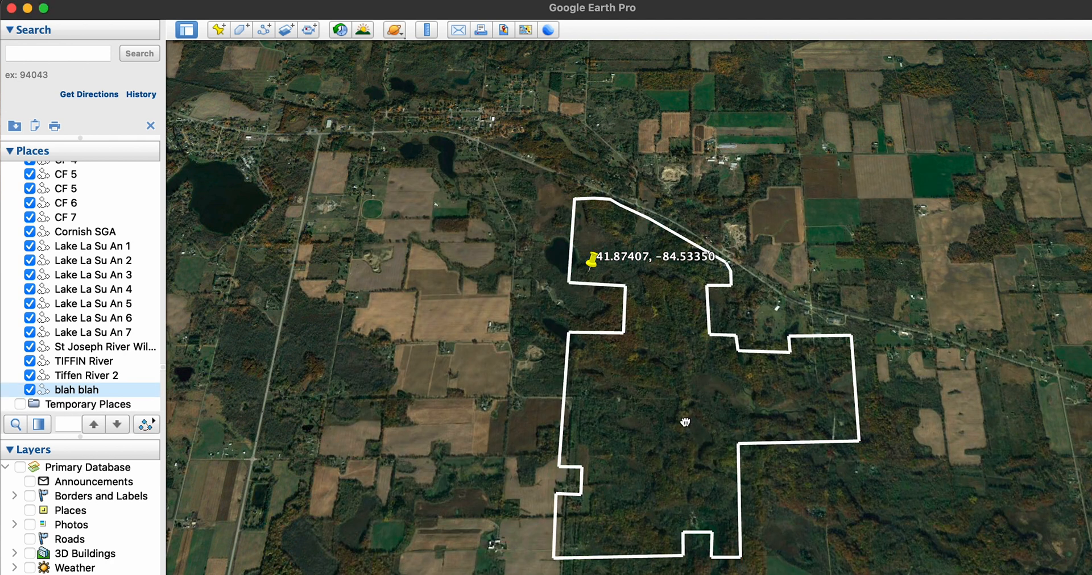
- Clear the coordinate search result from the map and hide the places list
left_click_drag(685, 419, 569, 393)
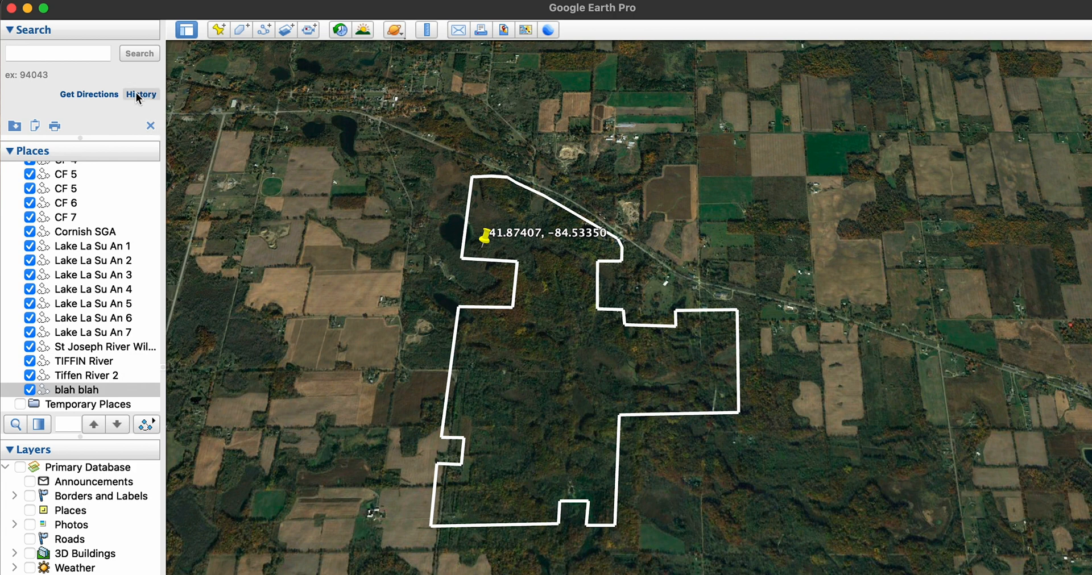
left_click(150, 126)
left_click_drag(553, 323, 578, 372)
scroll(578, 372, "up", 6)
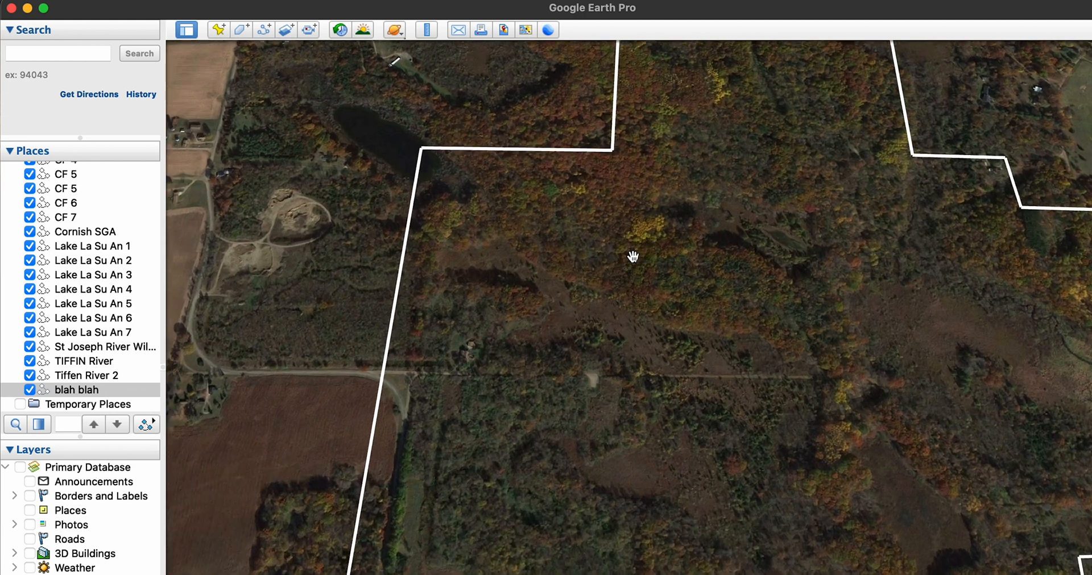
scroll(631, 250, "down", 5)
left_click_drag(595, 385, 467, 451)
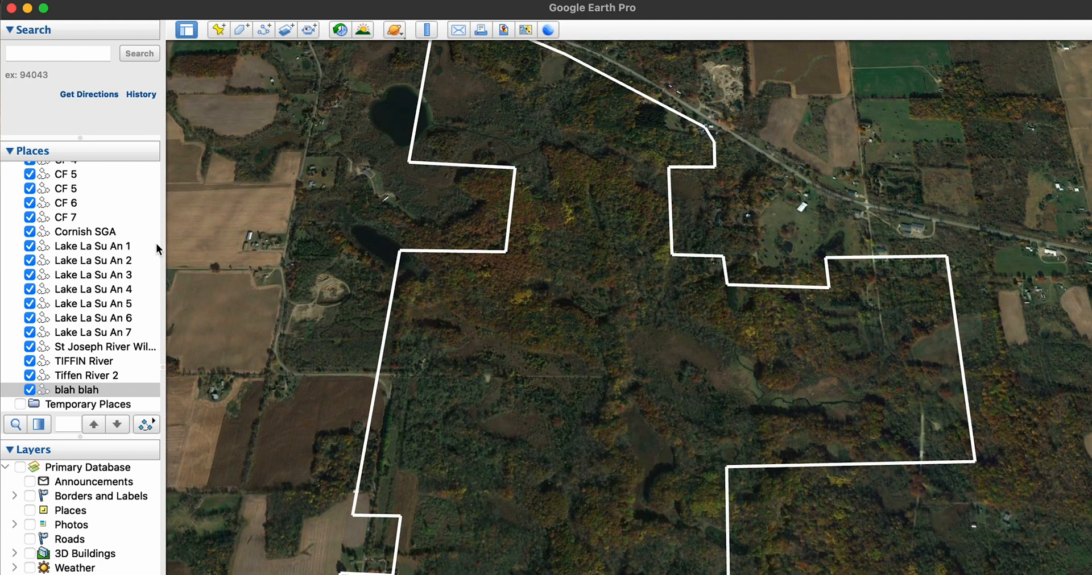
left_click(189, 30)
- Examine the brown marshy opening and surrounding tree cover inside the traced boundary up close
left_click_drag(544, 387, 505, 312)
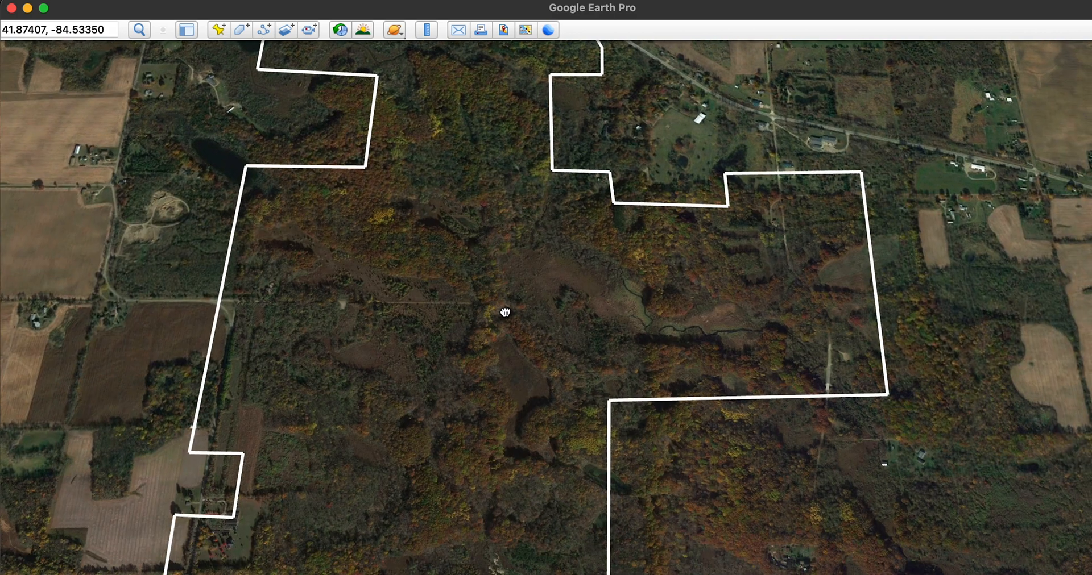
scroll(479, 497, "up", 2)
scroll(643, 451, "down", 5)
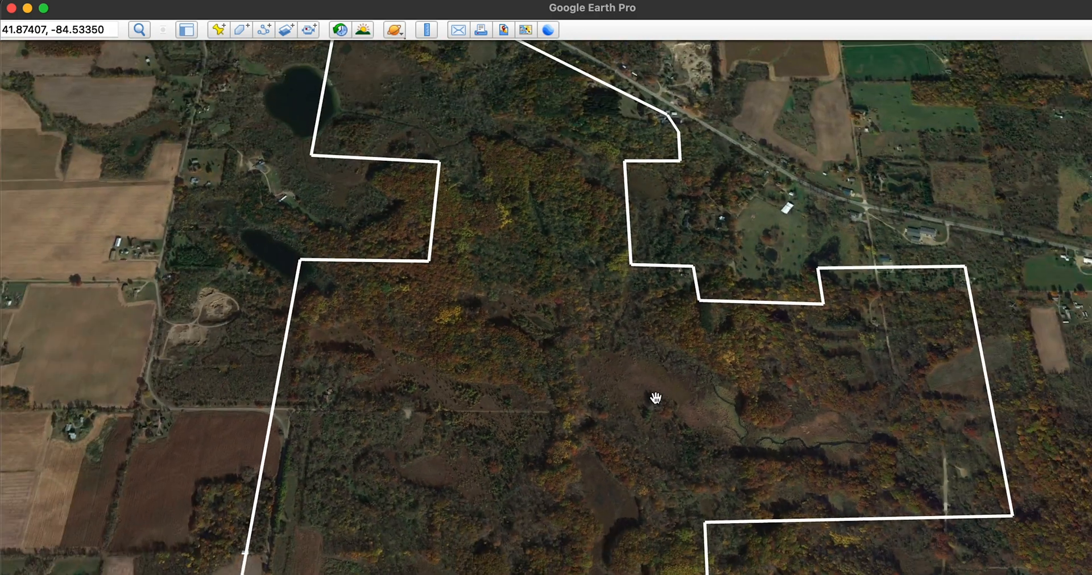
scroll(646, 361, "up", 5)
scroll(646, 362, "up", 5)
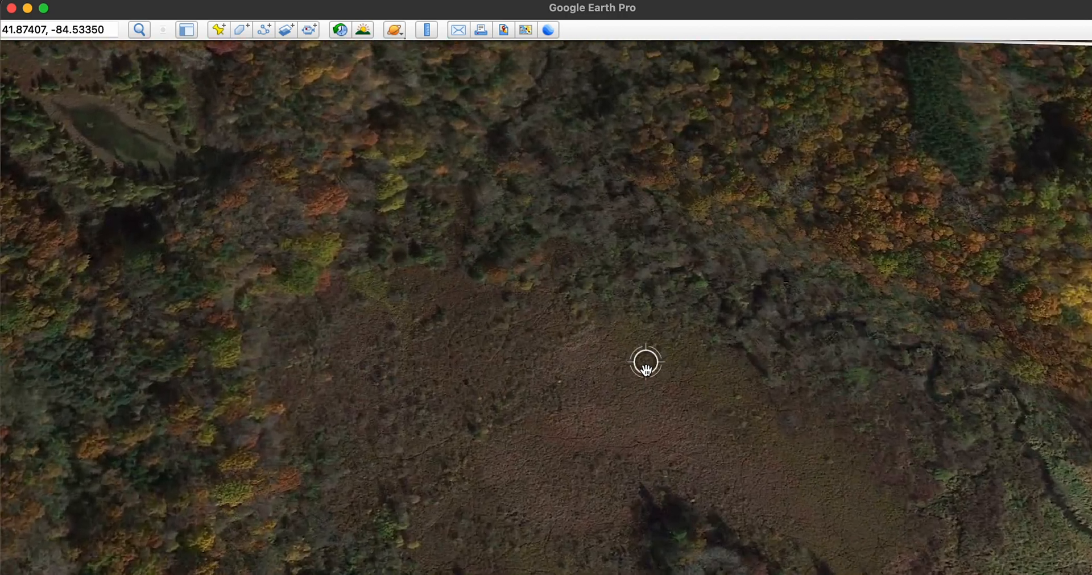
scroll(646, 367, "up", 3)
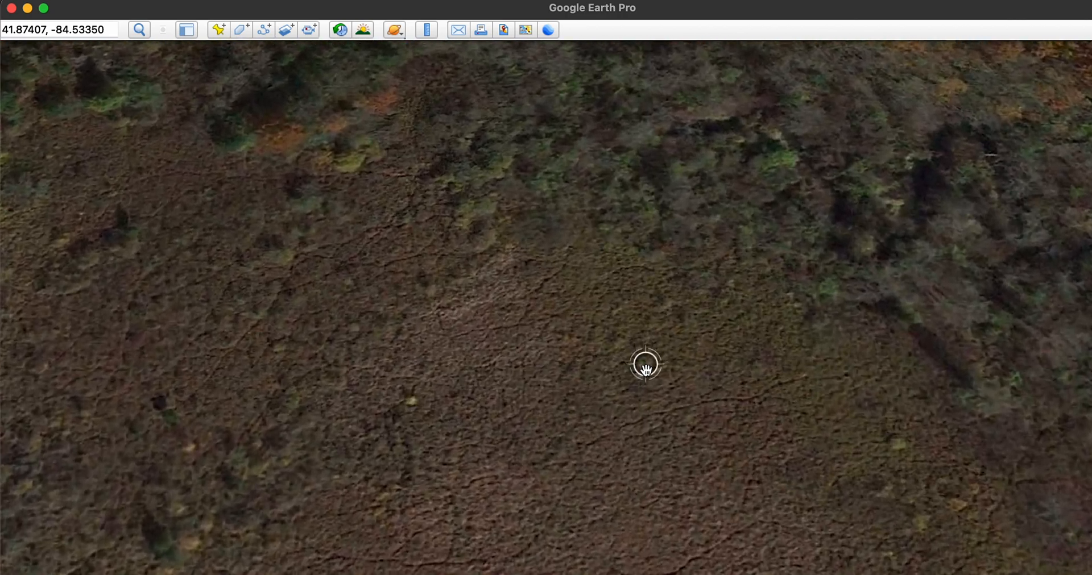
left_click_drag(385, 339, 827, 282)
left_click_drag(537, 520, 391, 271)
left_click_drag(795, 399, 295, 313)
scroll(397, 339, "down", 3)
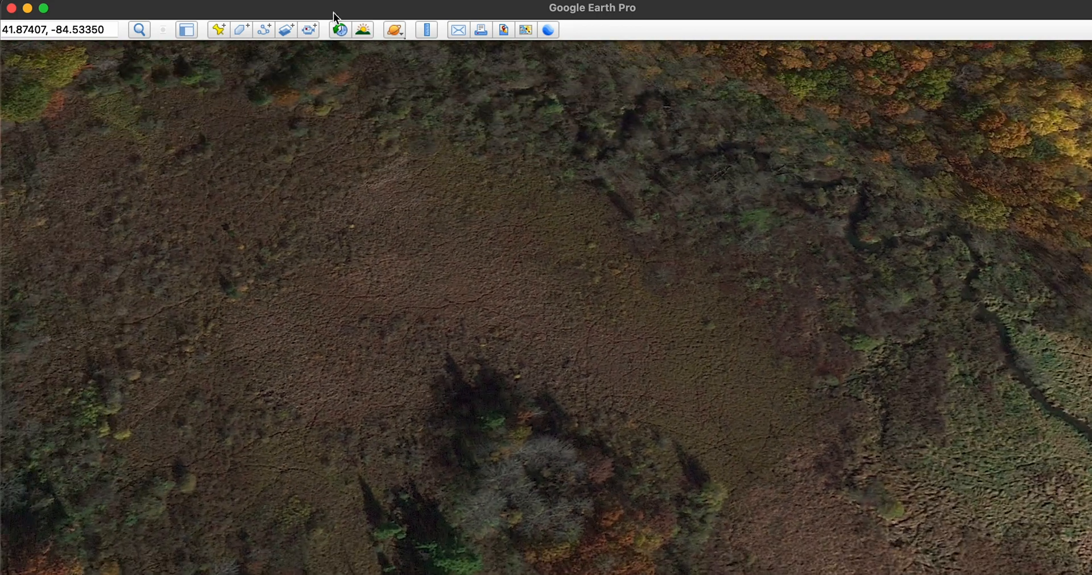
- Turn on historical imagery and step back to the 6/2013 imagery
left_click(340, 30)
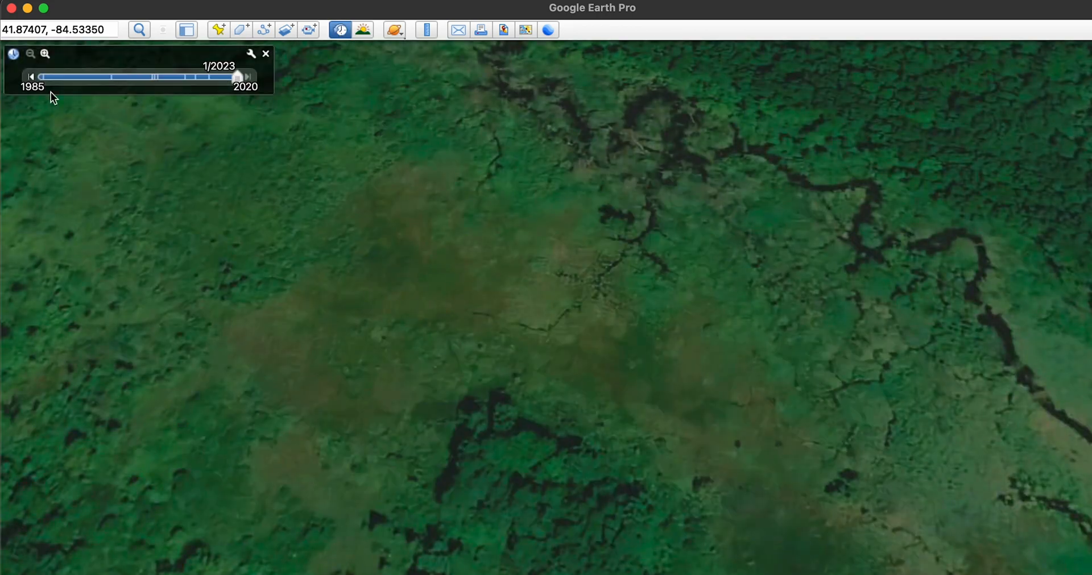
left_click(29, 78)
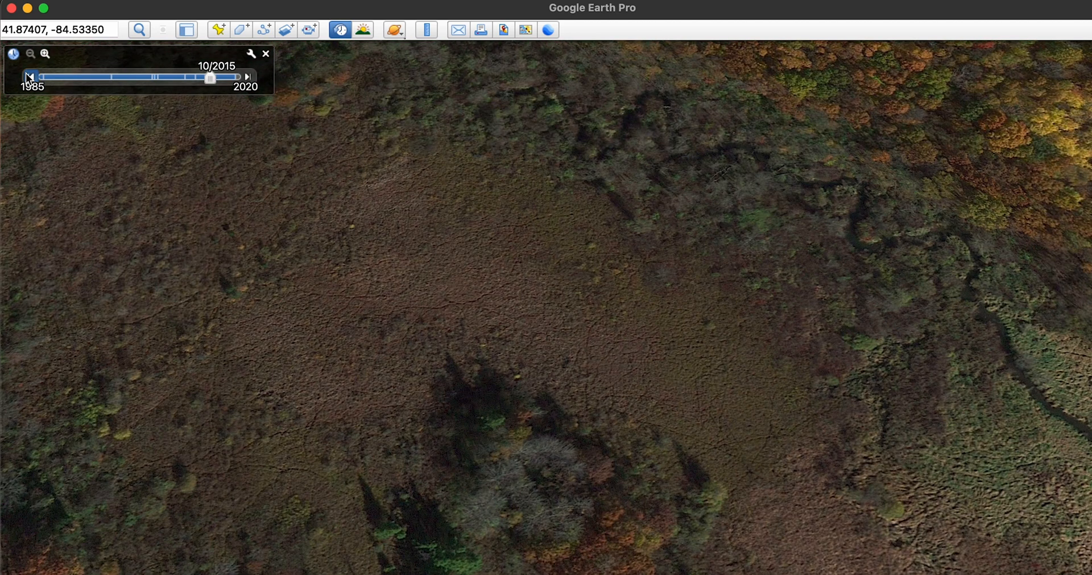
left_click(27, 77)
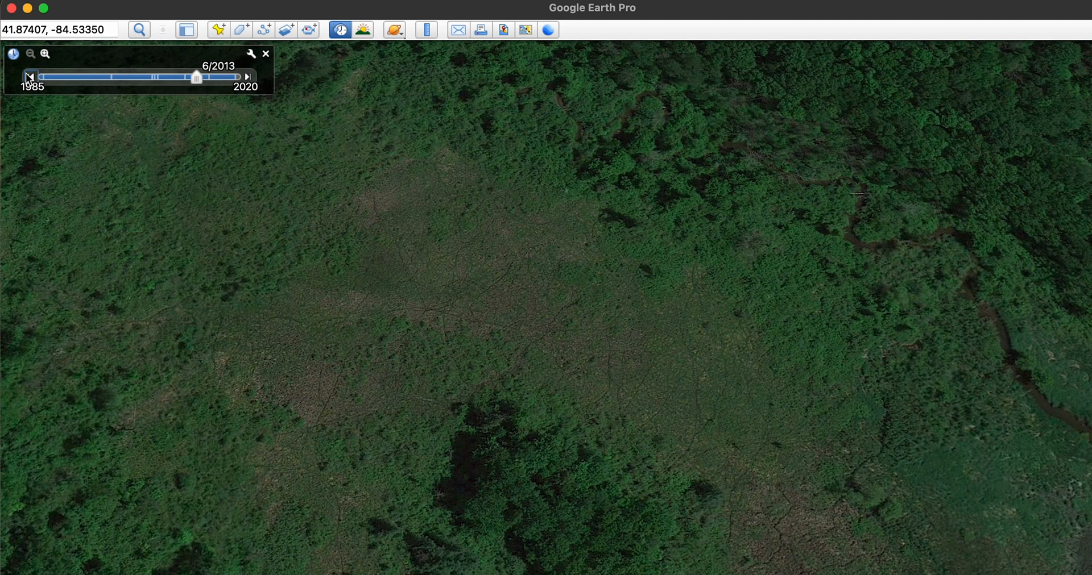
- Examine the 6/2013 imagery of the openings, woods and surrounding fields across the traced game area
left_click_drag(354, 271, 673, 426)
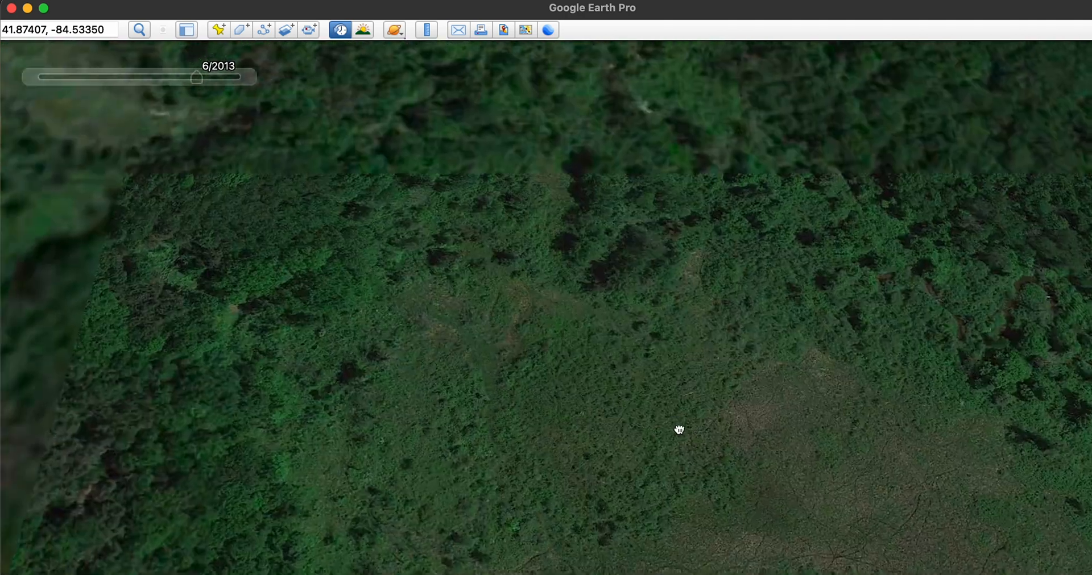
left_click_drag(306, 193, 677, 399)
double_click(379, 230)
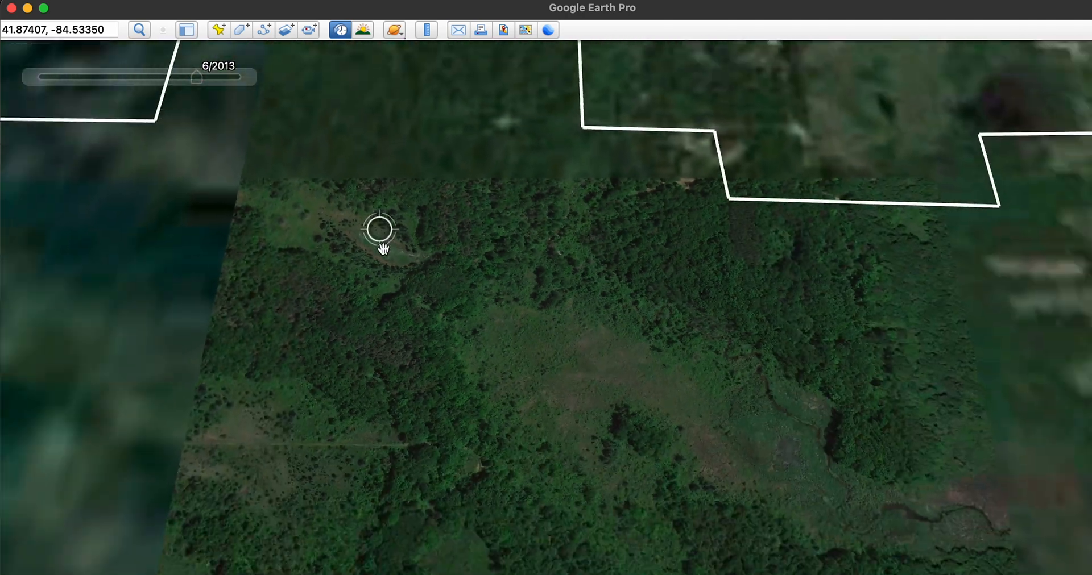
scroll(384, 249, "down", 4)
left_click_drag(551, 343, 799, 221)
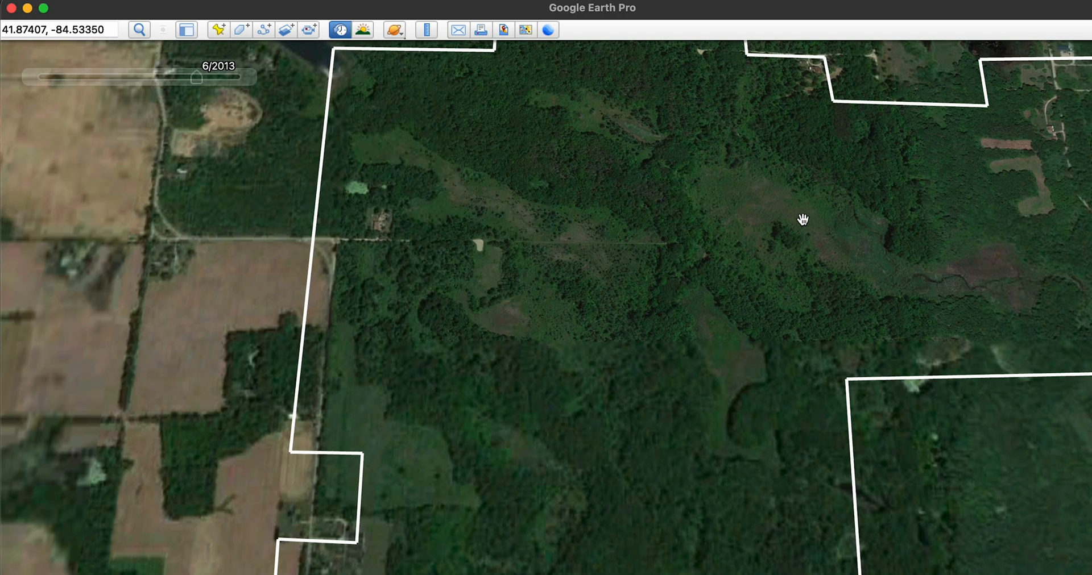
left_click_drag(629, 497, 624, 316)
double_click(621, 324)
scroll(622, 324, "down", 4)
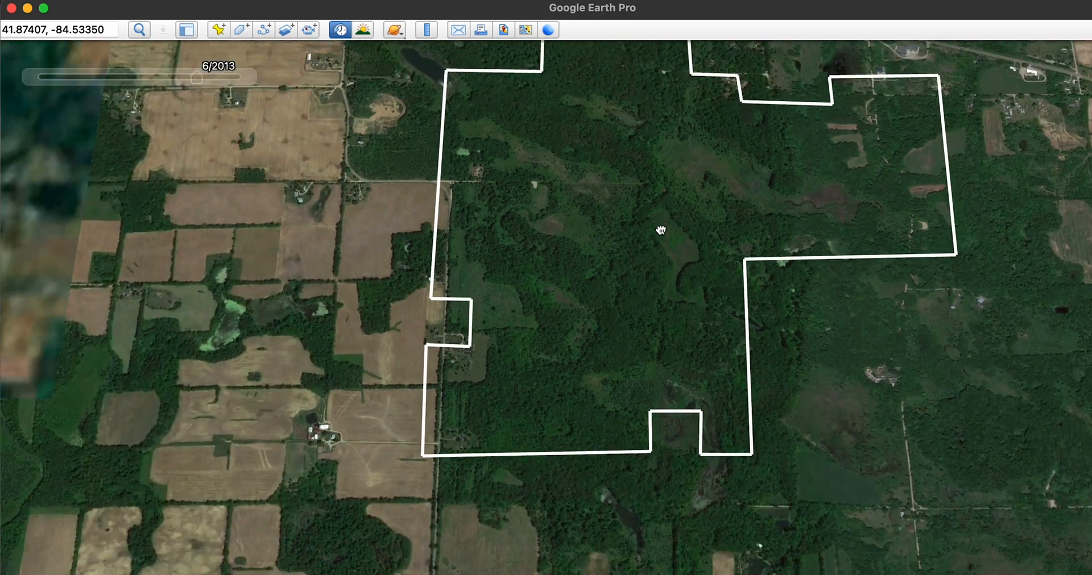
left_click_drag(660, 230, 608, 373)
left_click_drag(642, 294, 633, 386)
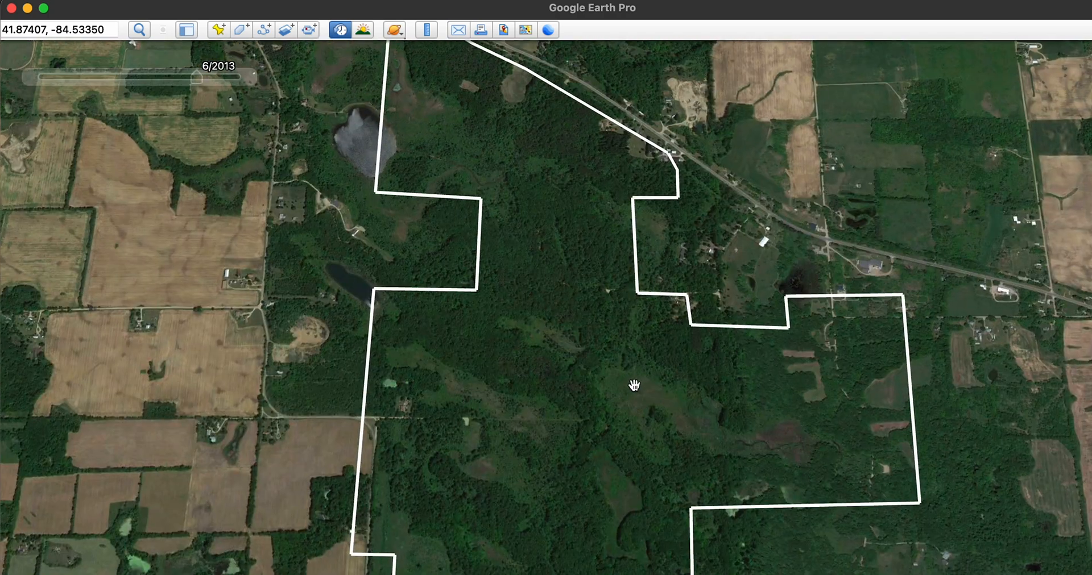